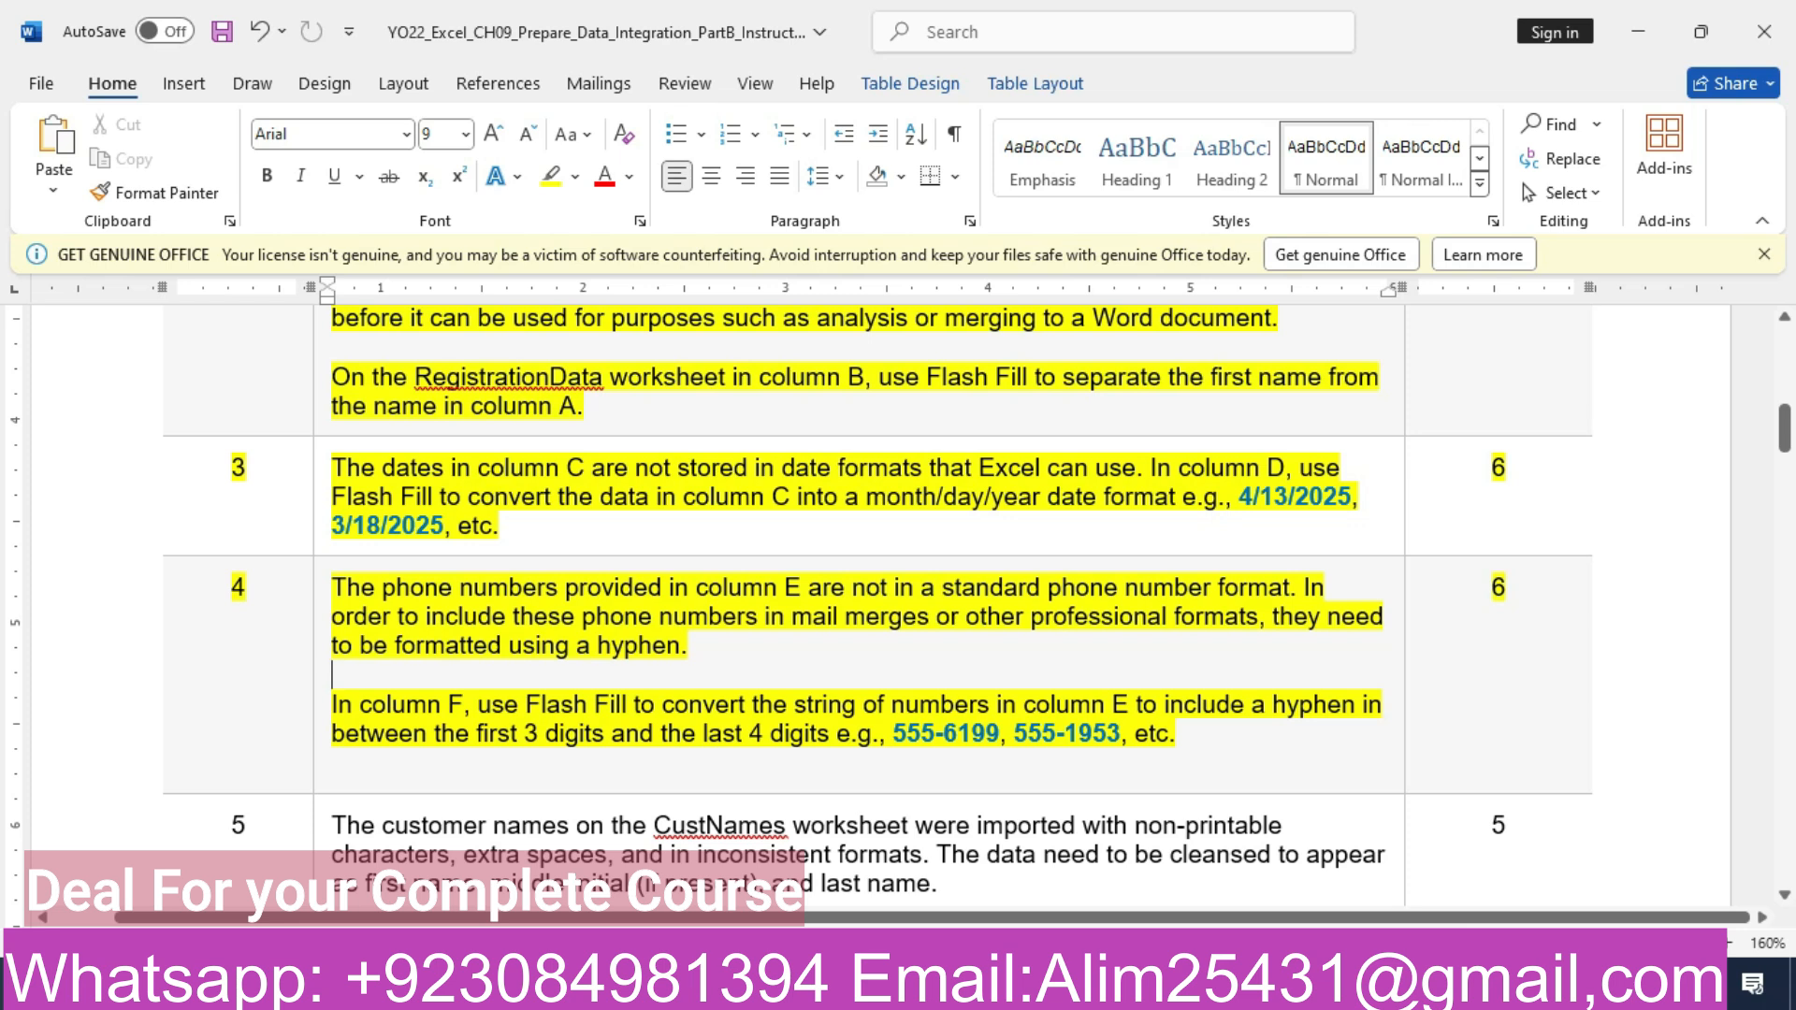
- In Excel, enter the first two phone numbers hyphenated after the third digit in F2:F3 and Flash Fill the rest of the Cleansed Phone Number column
{"action": "left_click_drag", "start_coordinate": [894, 733], "coordinate": [999, 733]}
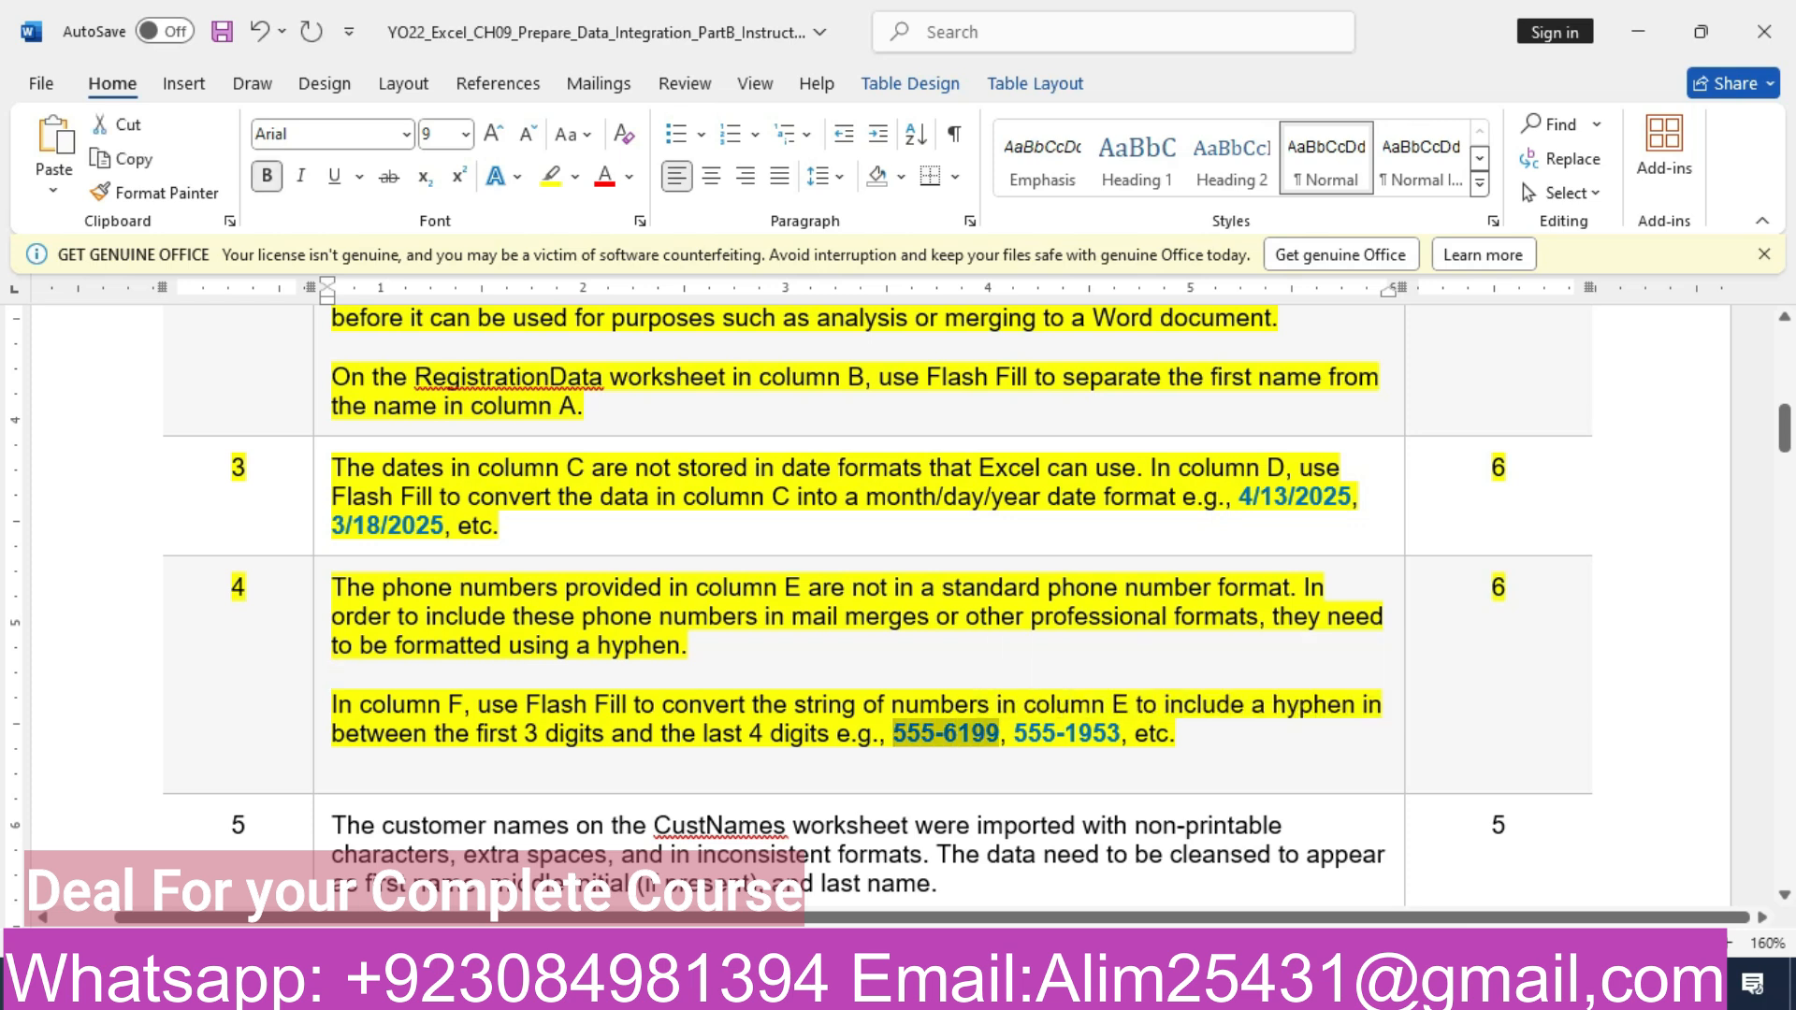
{"action": "left_click", "coordinate": [801, 985]}
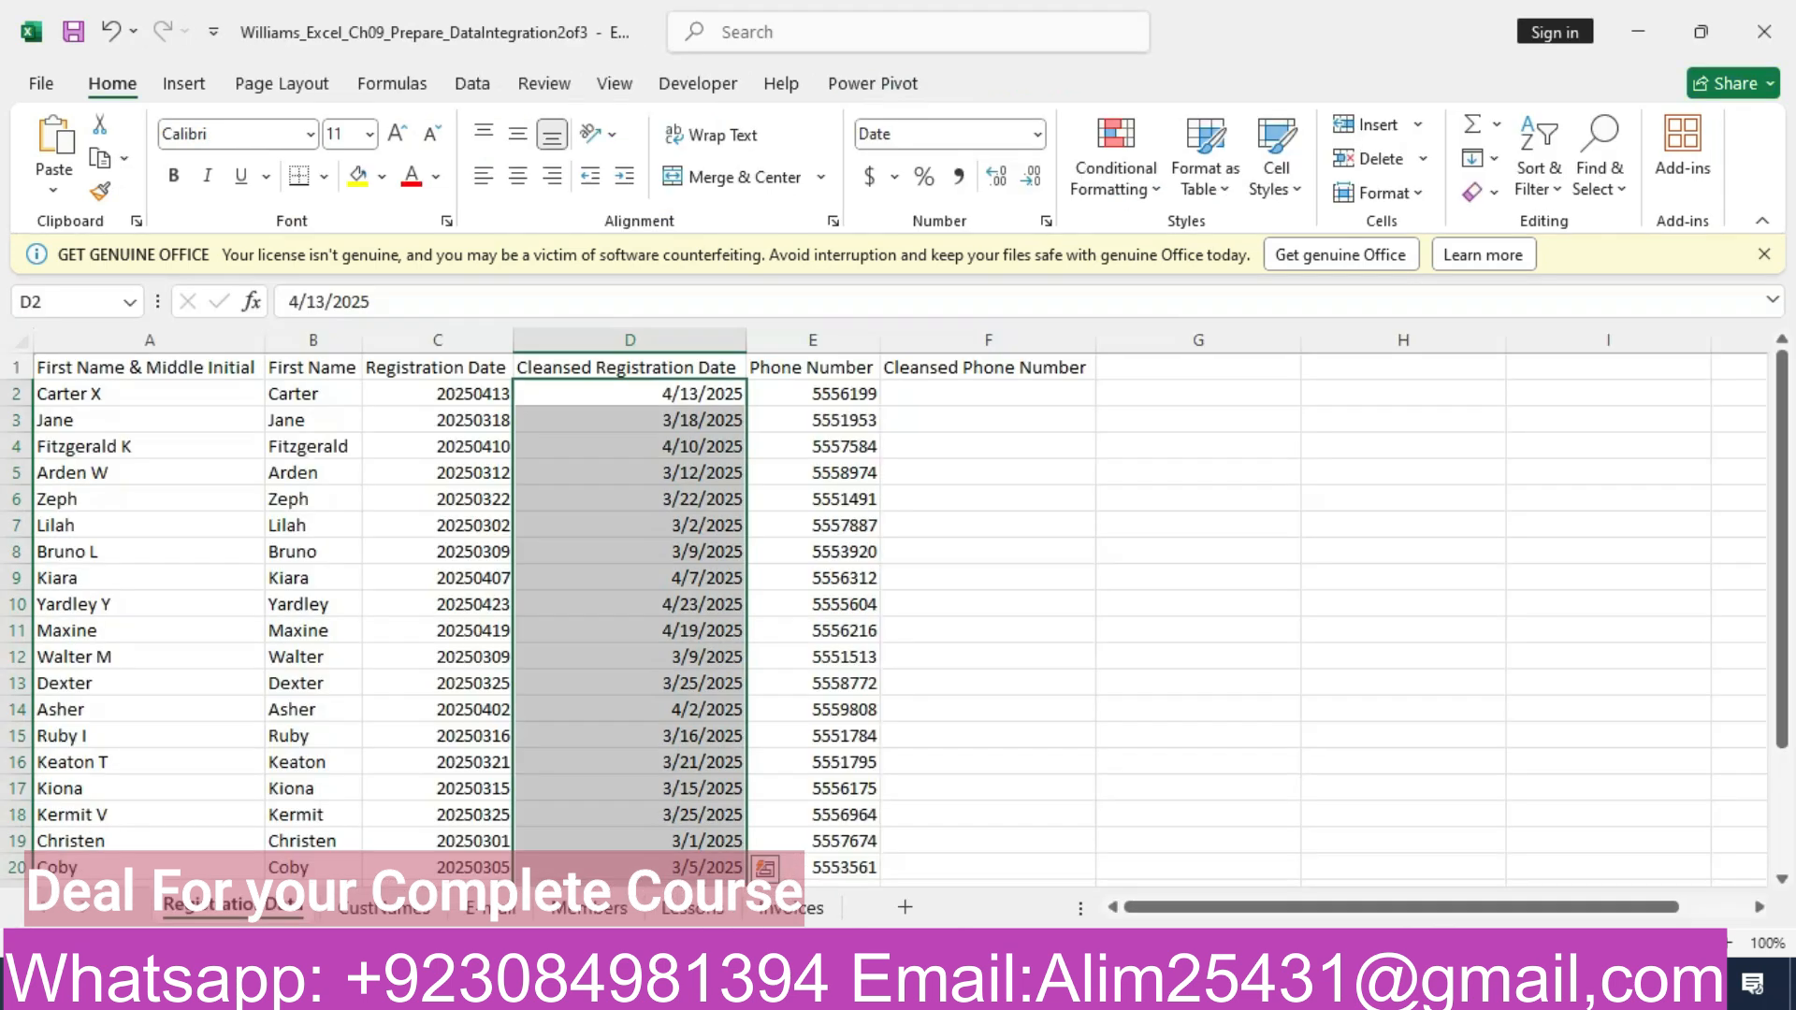
{"action": "left_click", "coordinate": [988, 394]}
{"action": "left_click", "coordinate": [552, 301]}
{"action": "type", "text": "555-6199"}
{"action": "key", "text": "Return"}
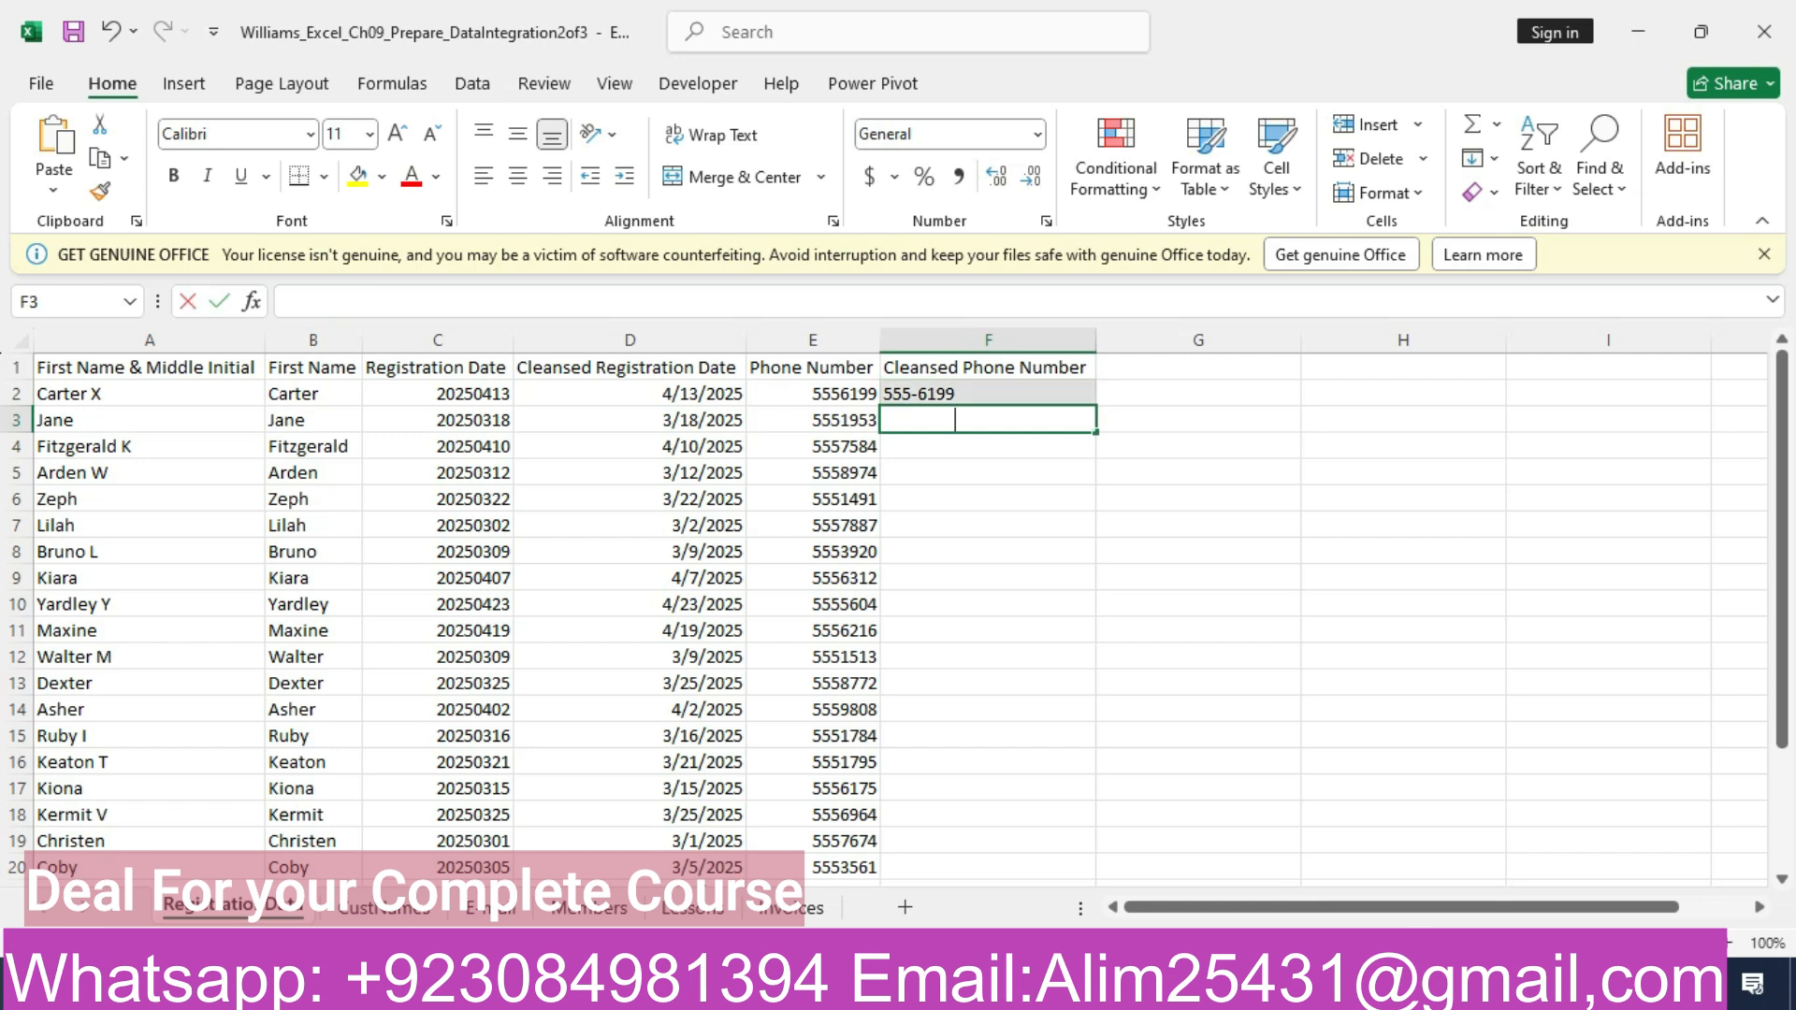
{"action": "type", "text": "555-1953"}
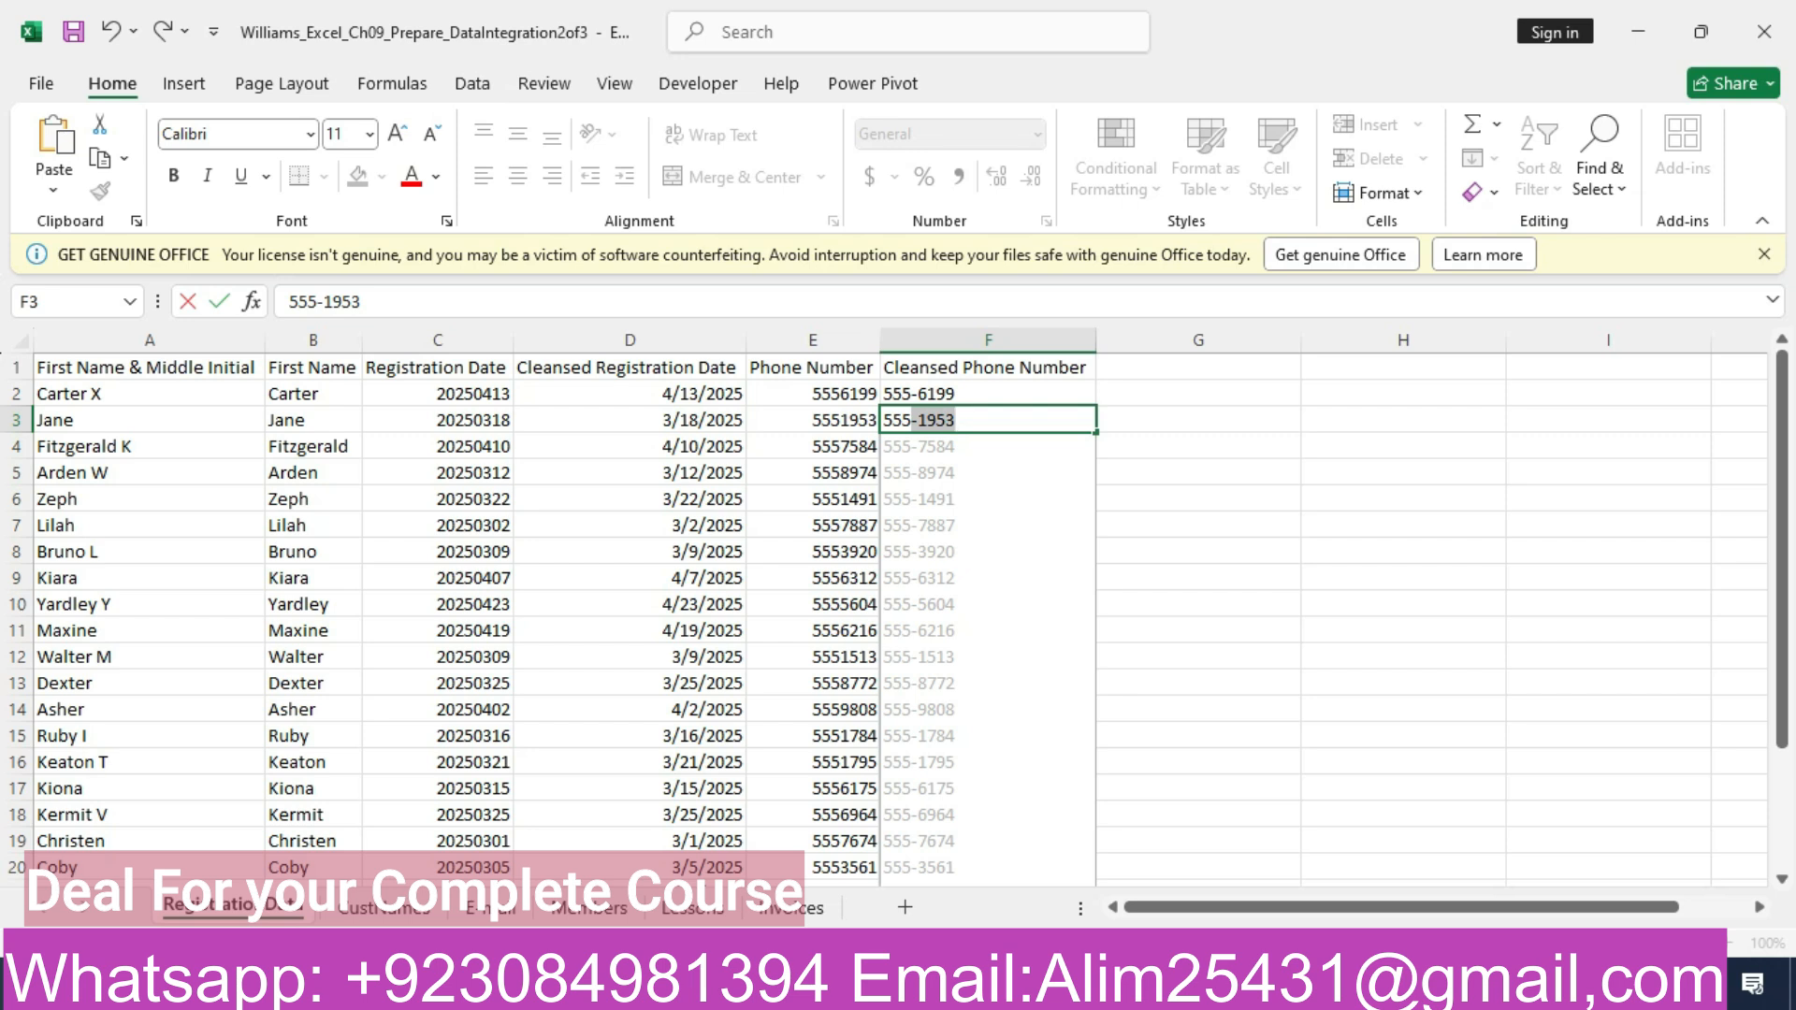
{"action": "key", "text": "Return"}
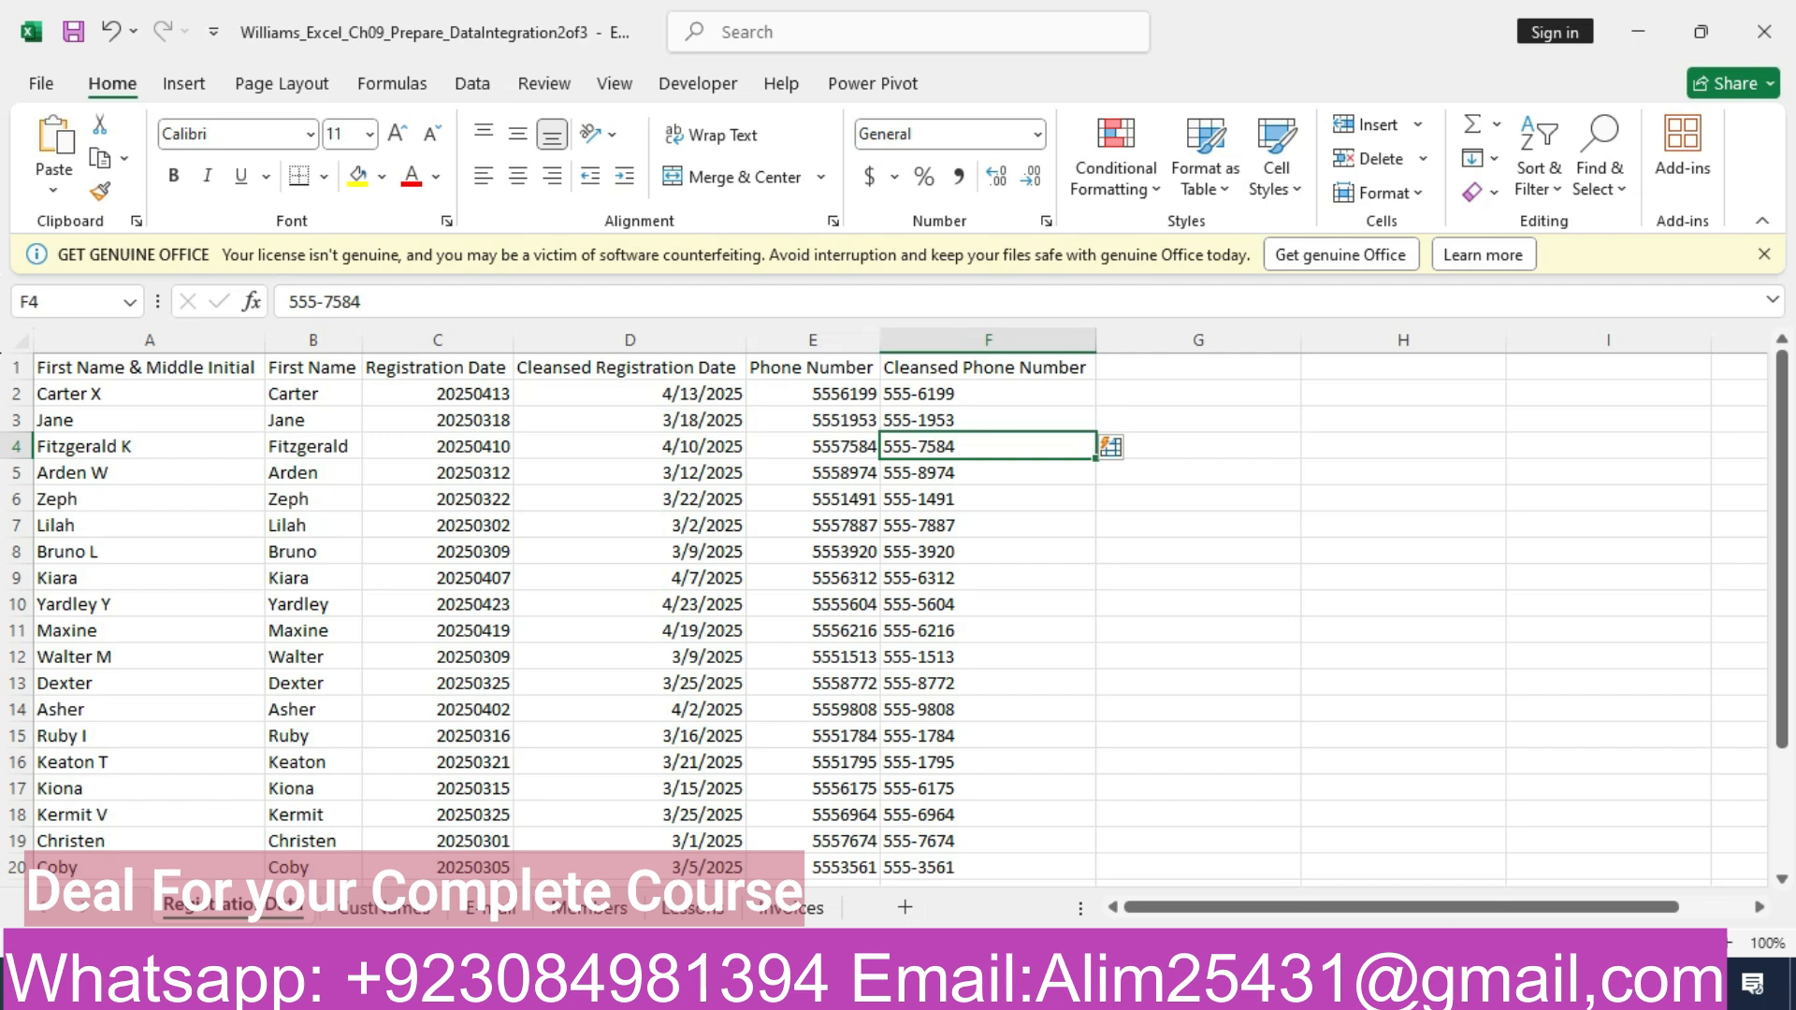
- Switch to the Word instructions and highlight the step 5 row of the task table in yellow
{"action": "key", "text": "alt+Tab"}
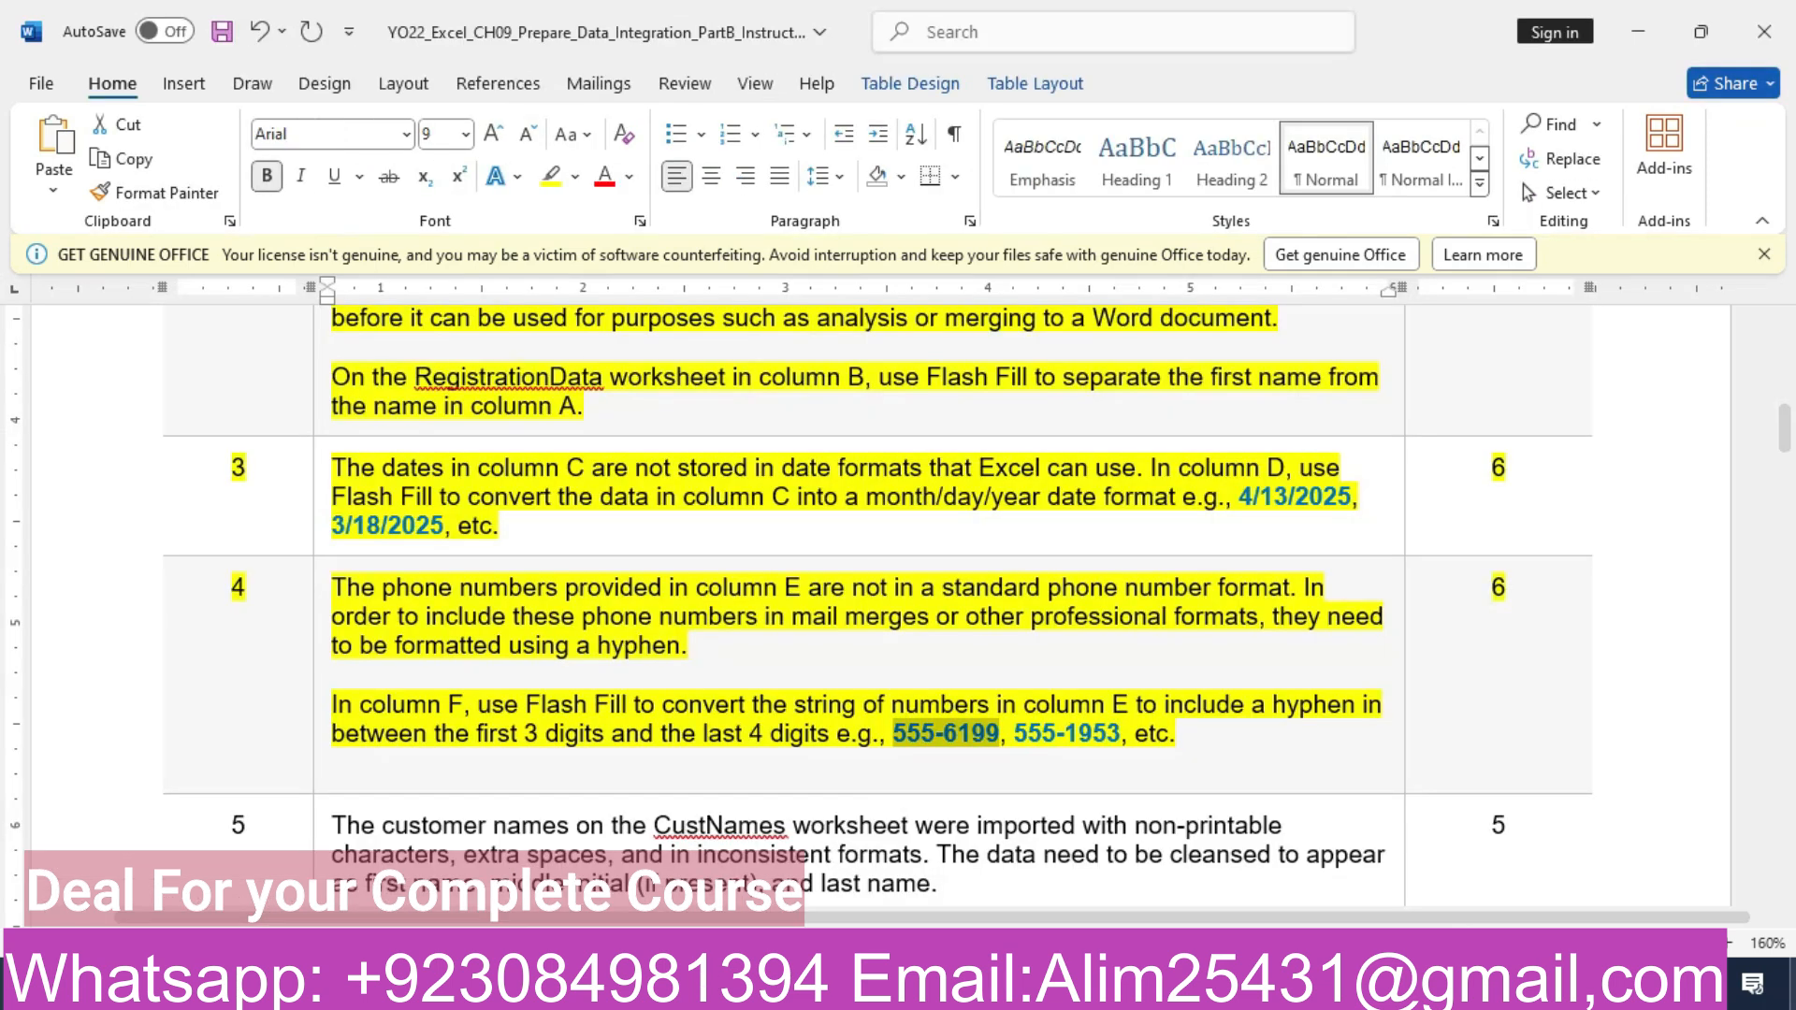
{"action": "mouse_move", "coordinate": [1784, 430]}
{"action": "left_mouse_down"}
{"action": "mouse_move", "coordinate": [1784, 767]}
{"action": "mouse_move", "coordinate": [1784, 440]}
{"action": "left_mouse_up"}
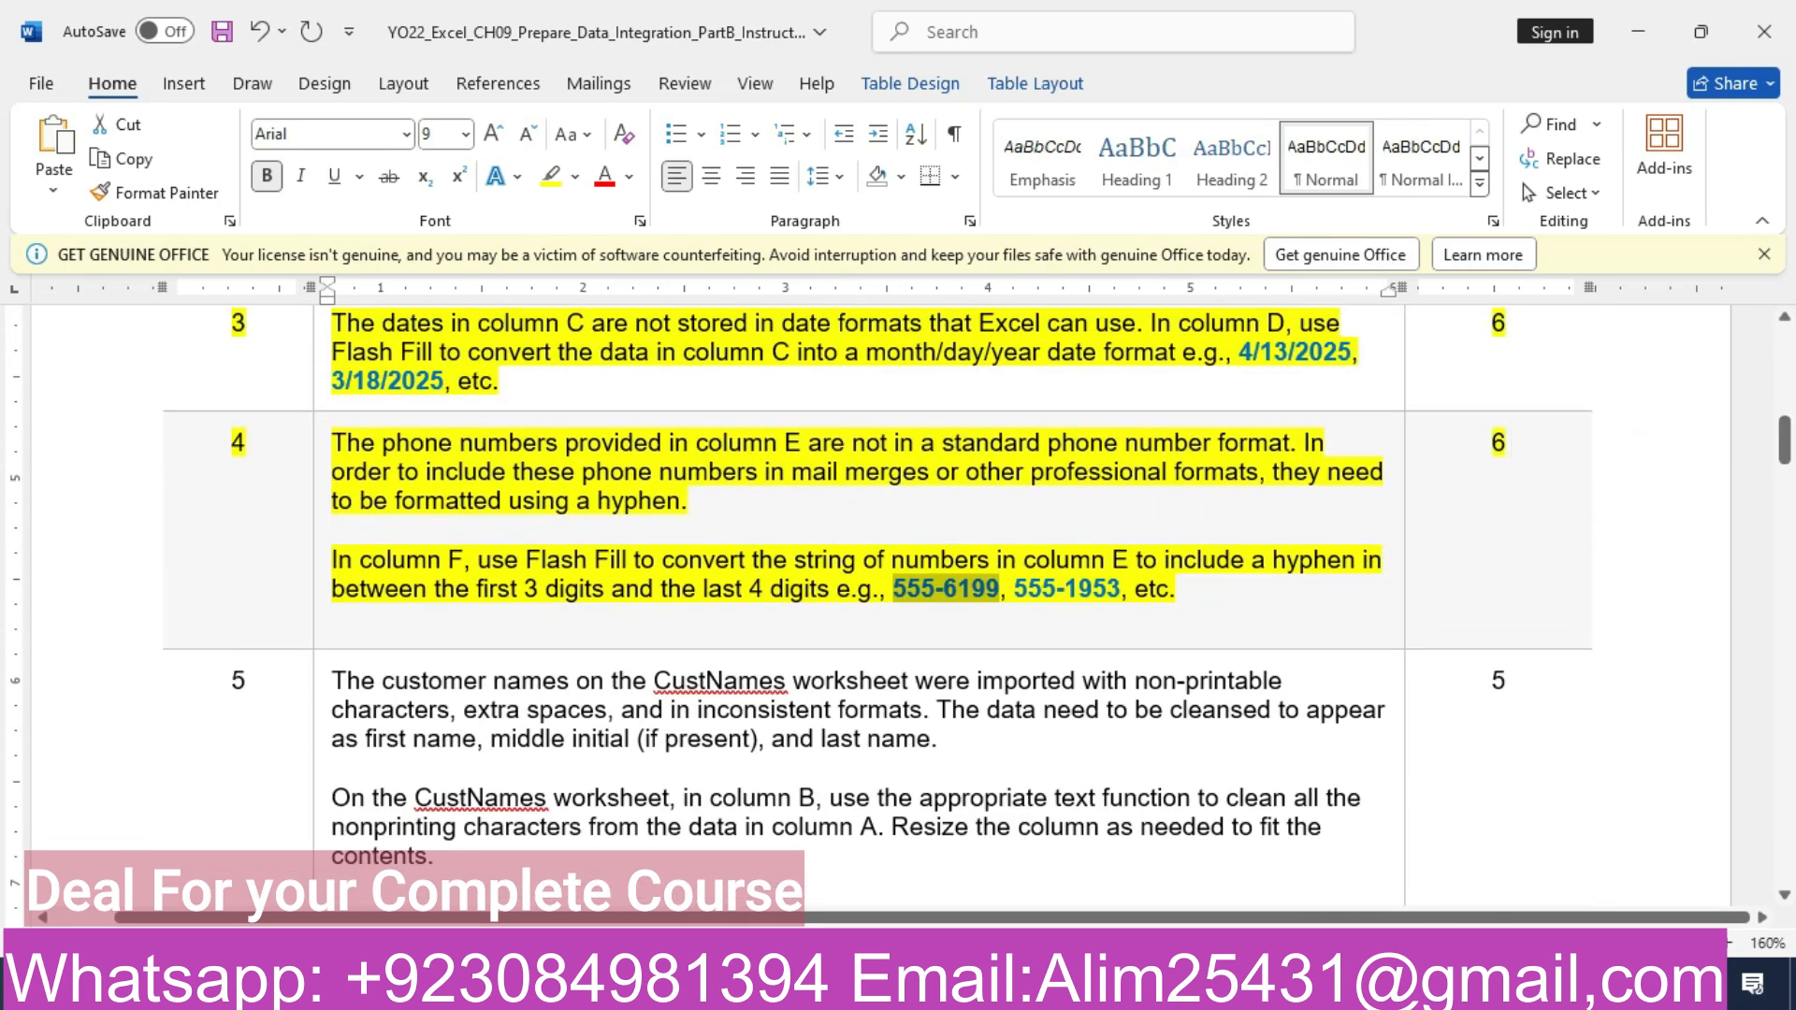
{"action": "left_click", "coordinate": [140, 753]}
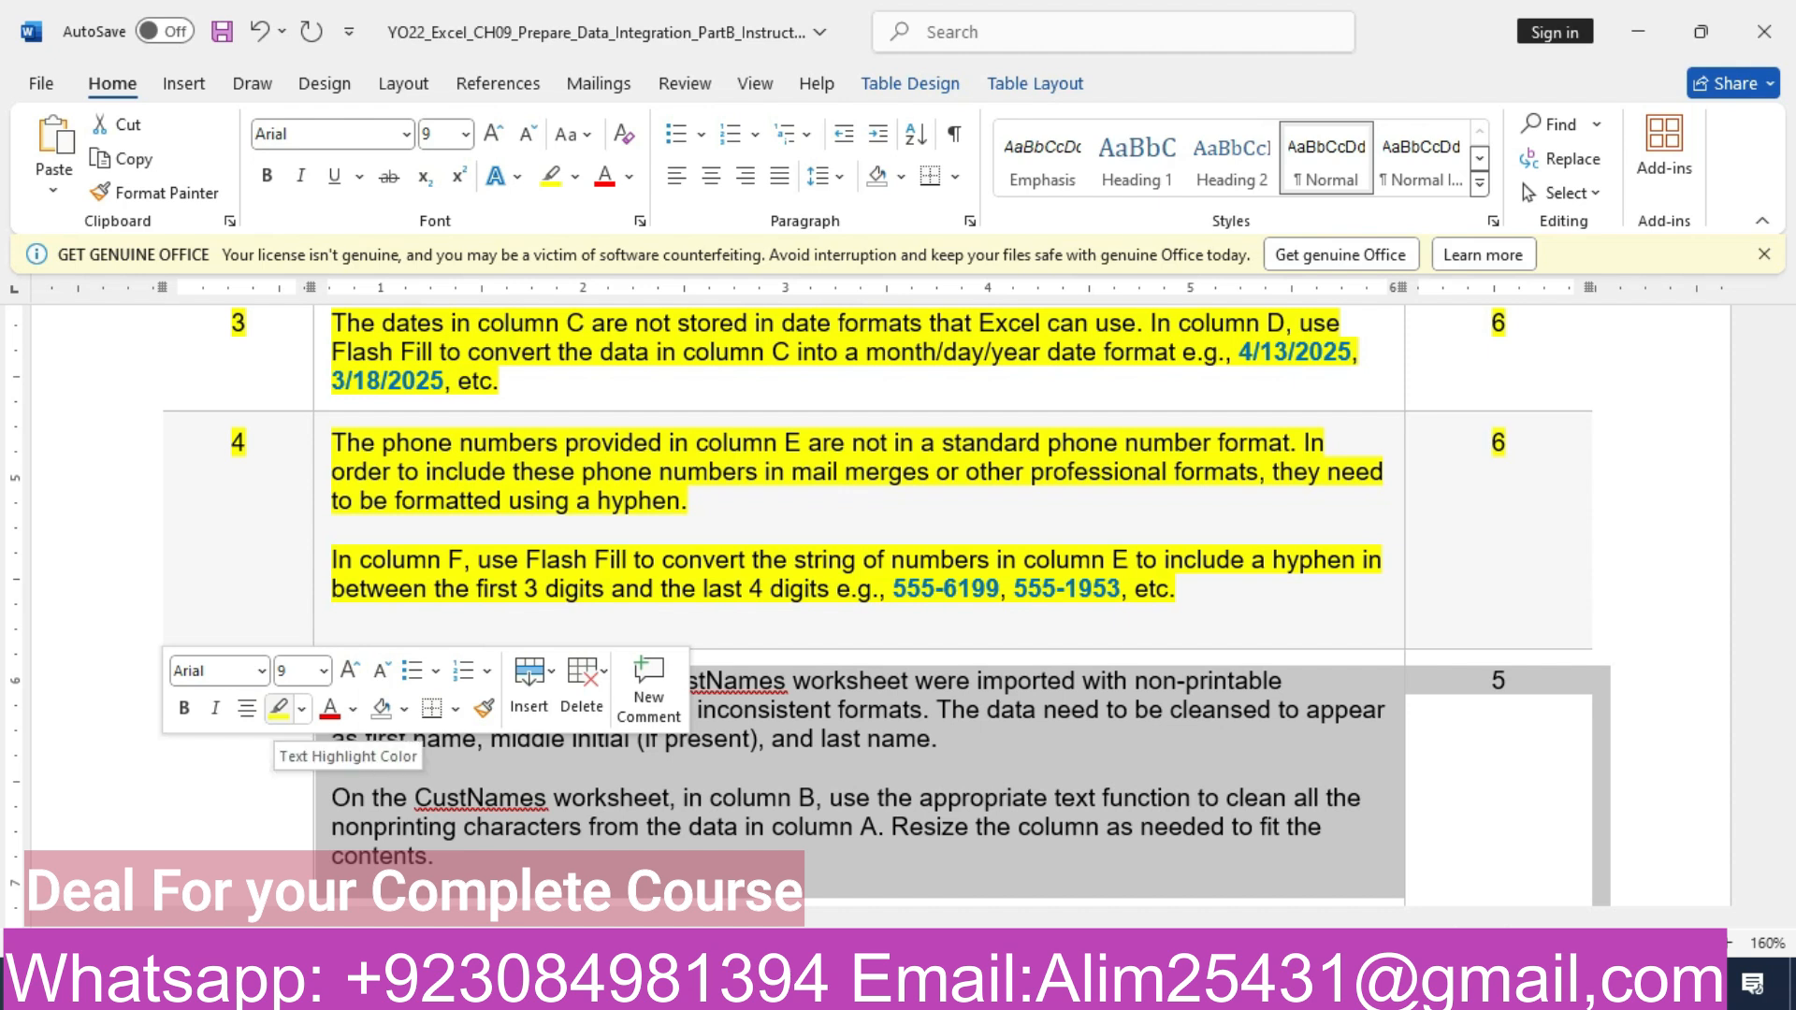
{"action": "left_click", "coordinate": [279, 709]}
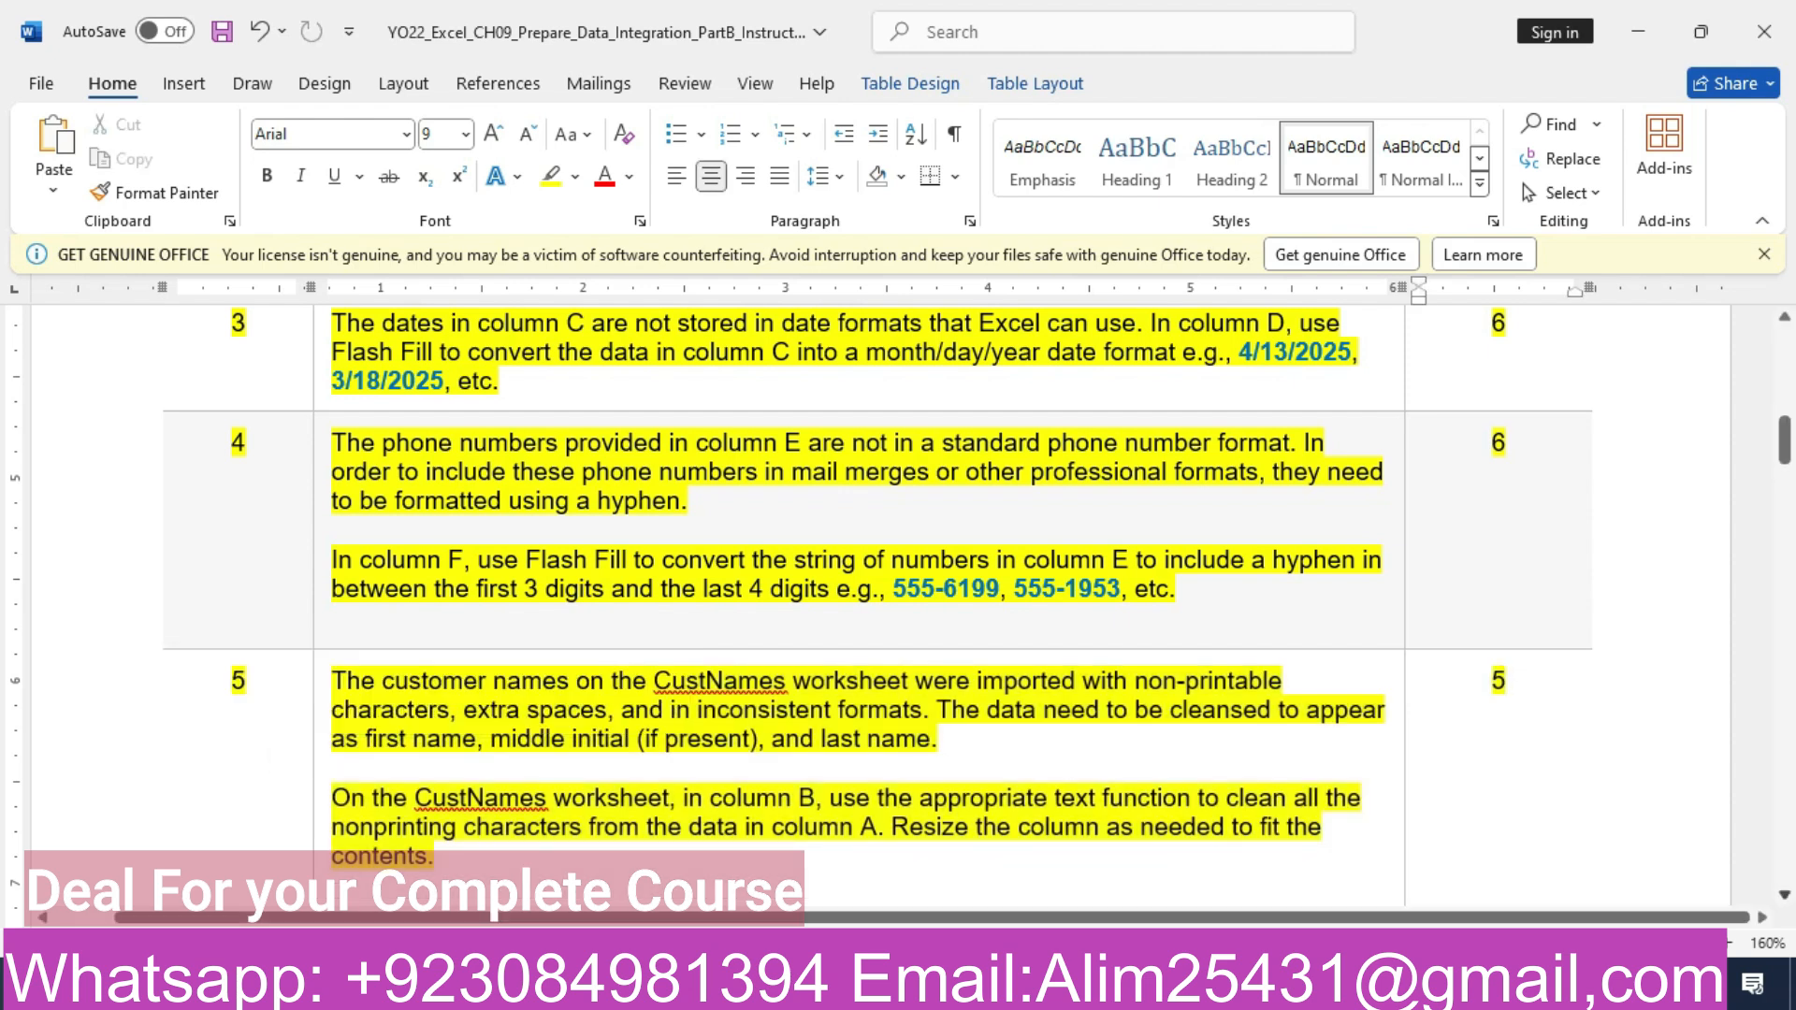
{"action": "scroll", "coordinate": [800, 603], "scroll_direction": "down", "scroll_amount": 3}
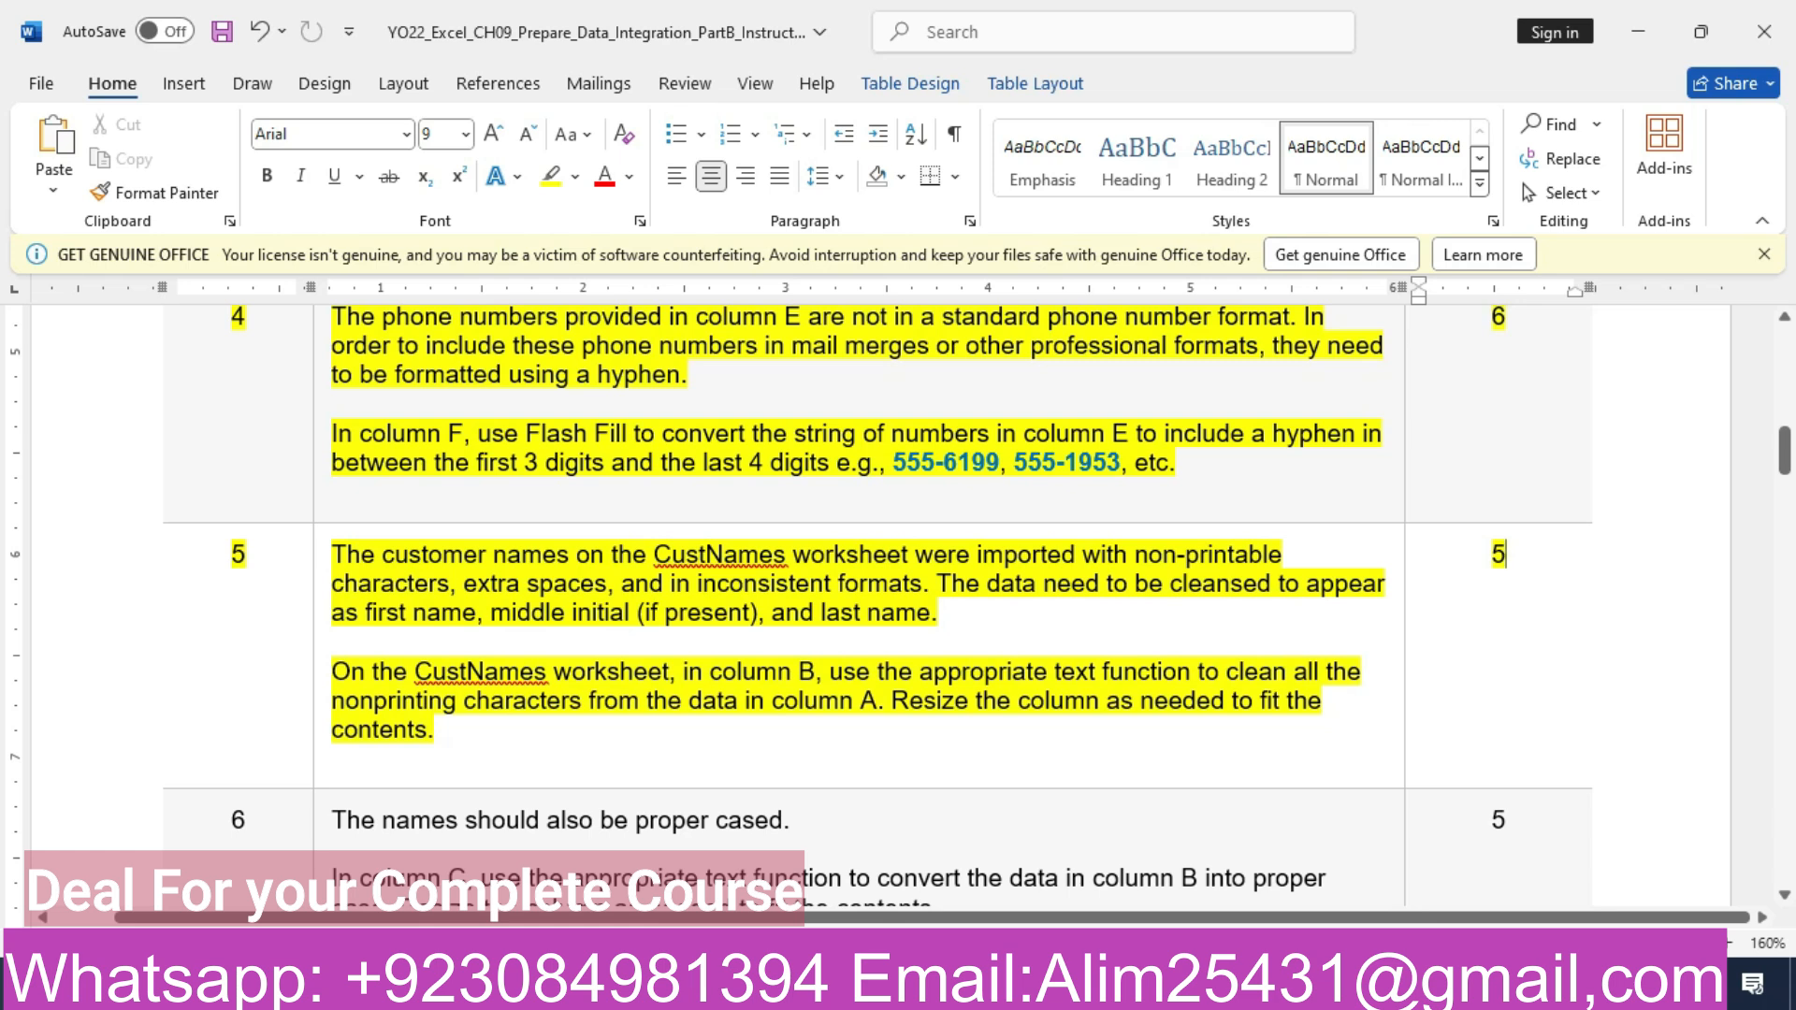
- On the CustNames worksheet in Excel, enter =CLEAN(A2) in cell B2 and fill the formula down to row 26
{"action": "key", "text": "alt+Tab"}
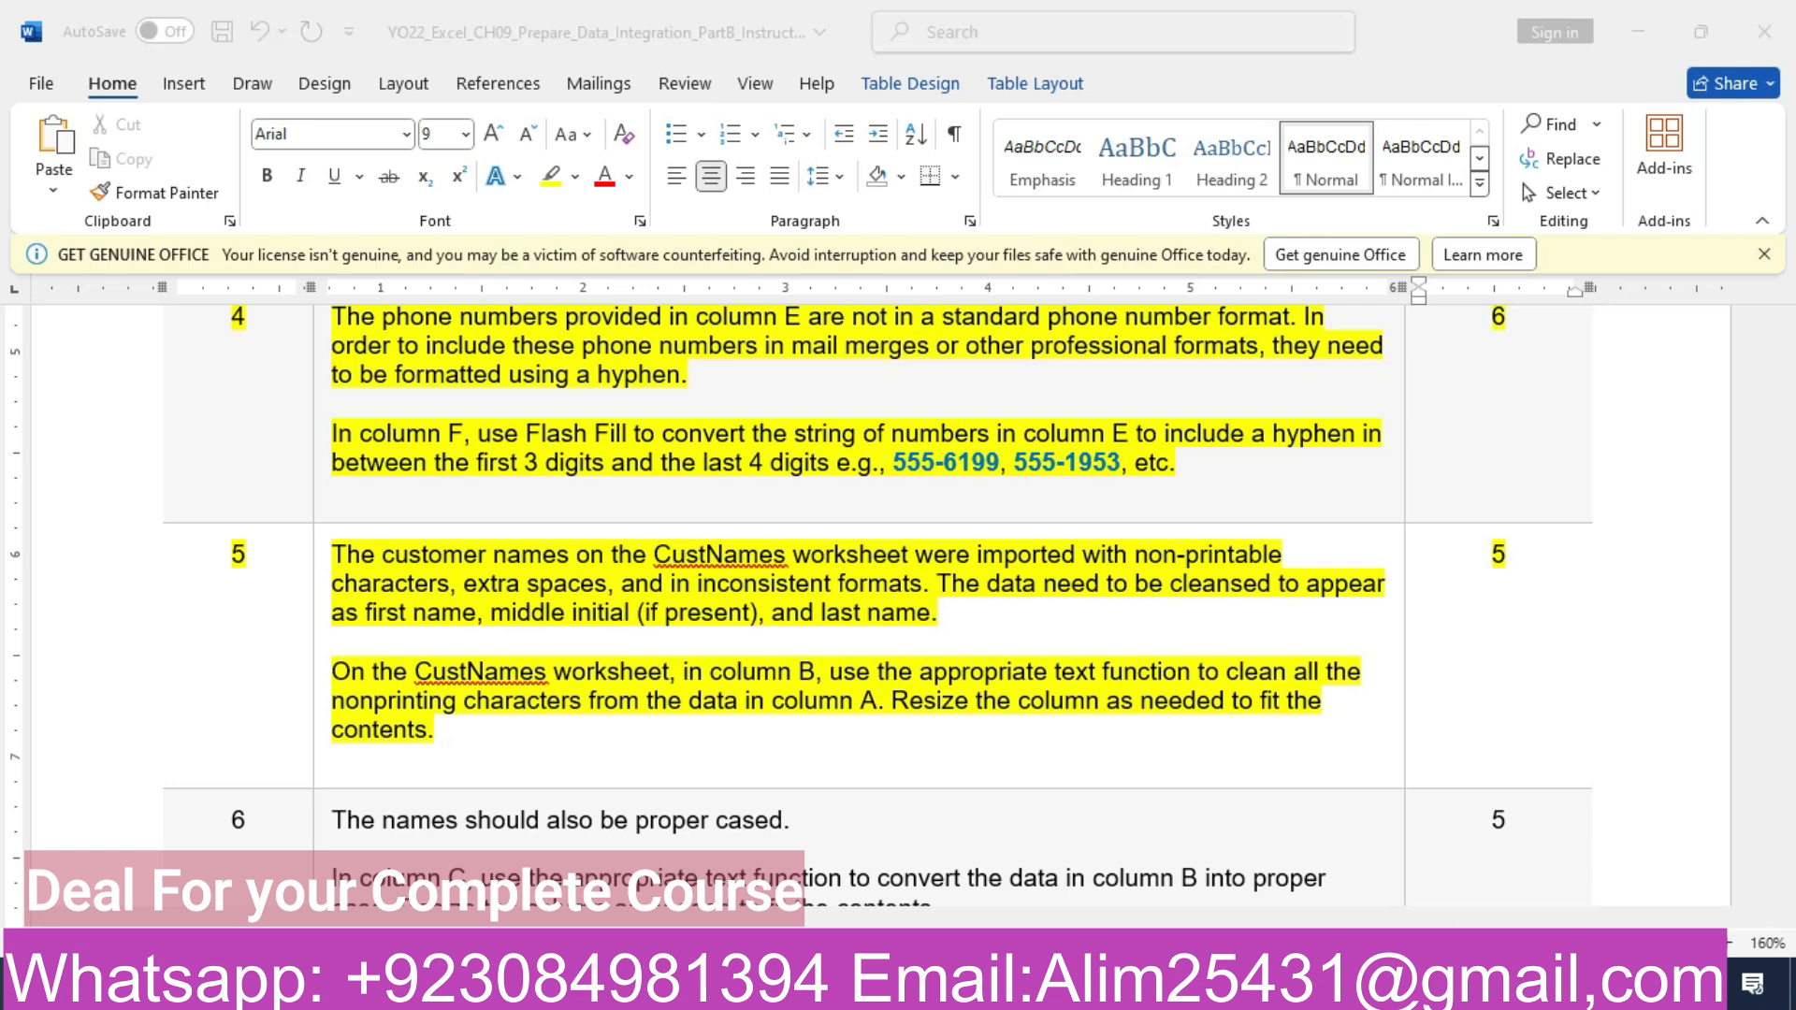
{"action": "key", "text": "ctrl+Page_Down"}
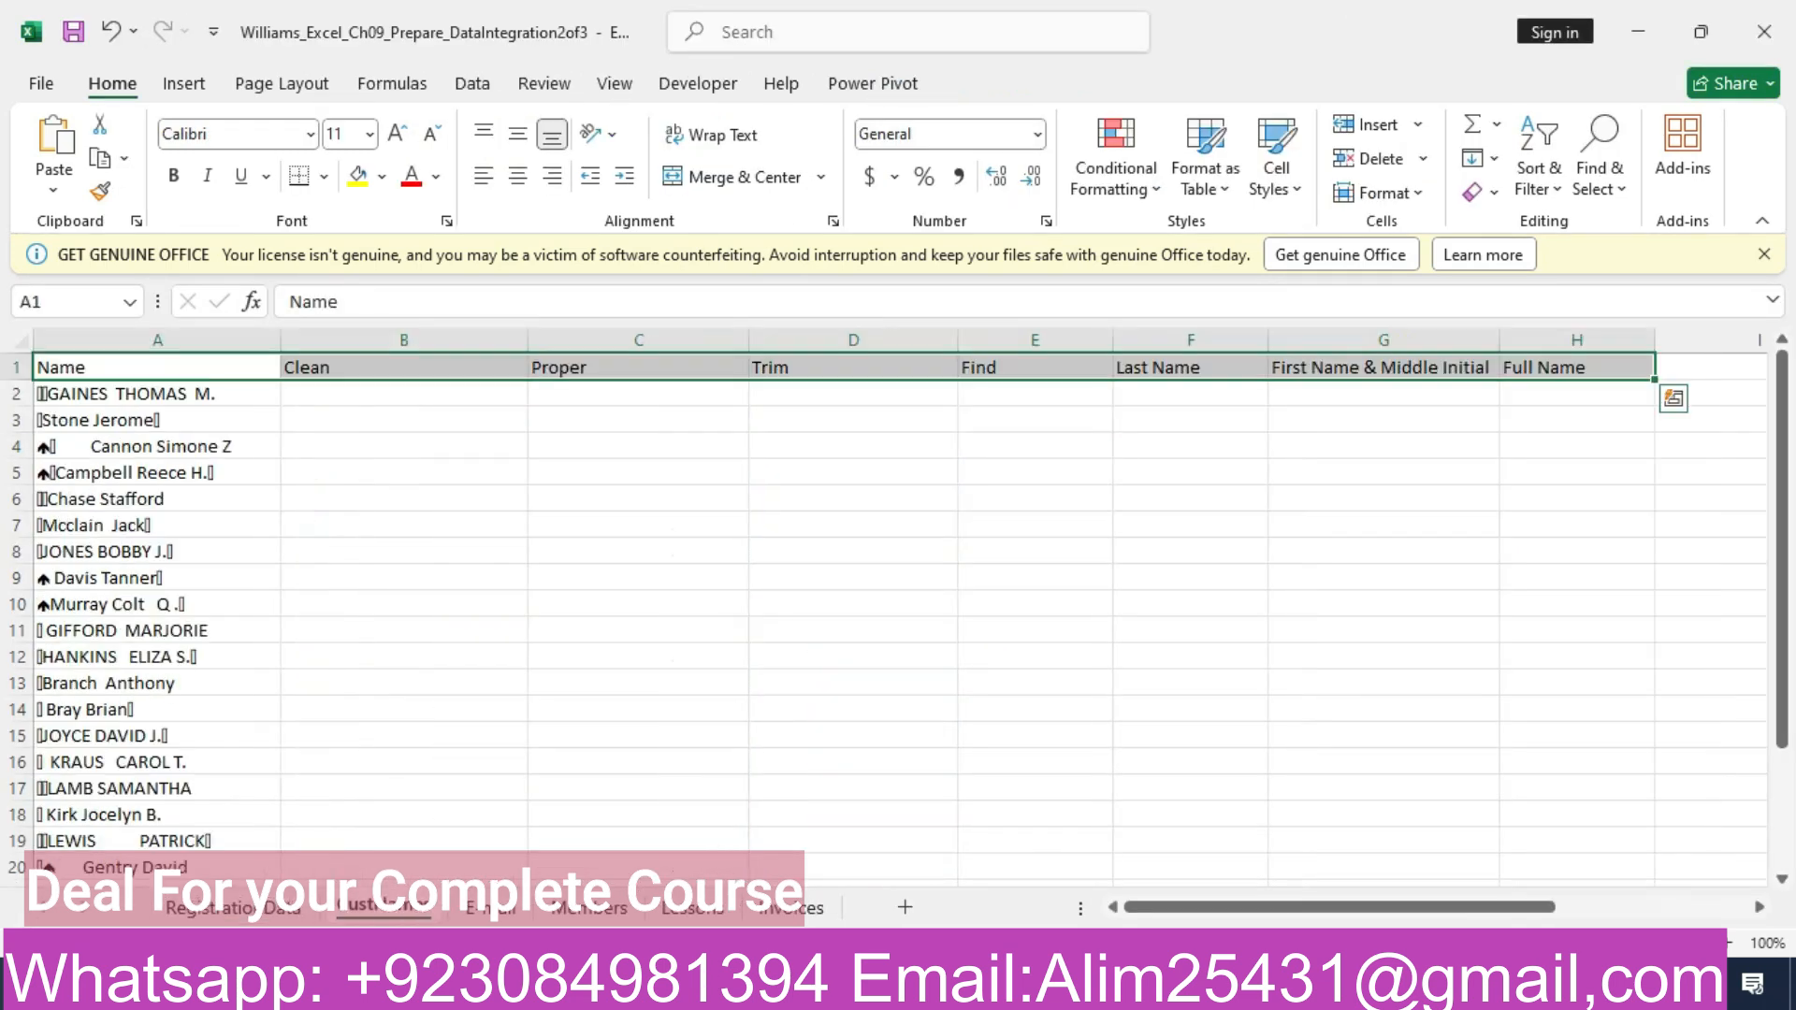
{"action": "left_click", "coordinate": [998, 985]}
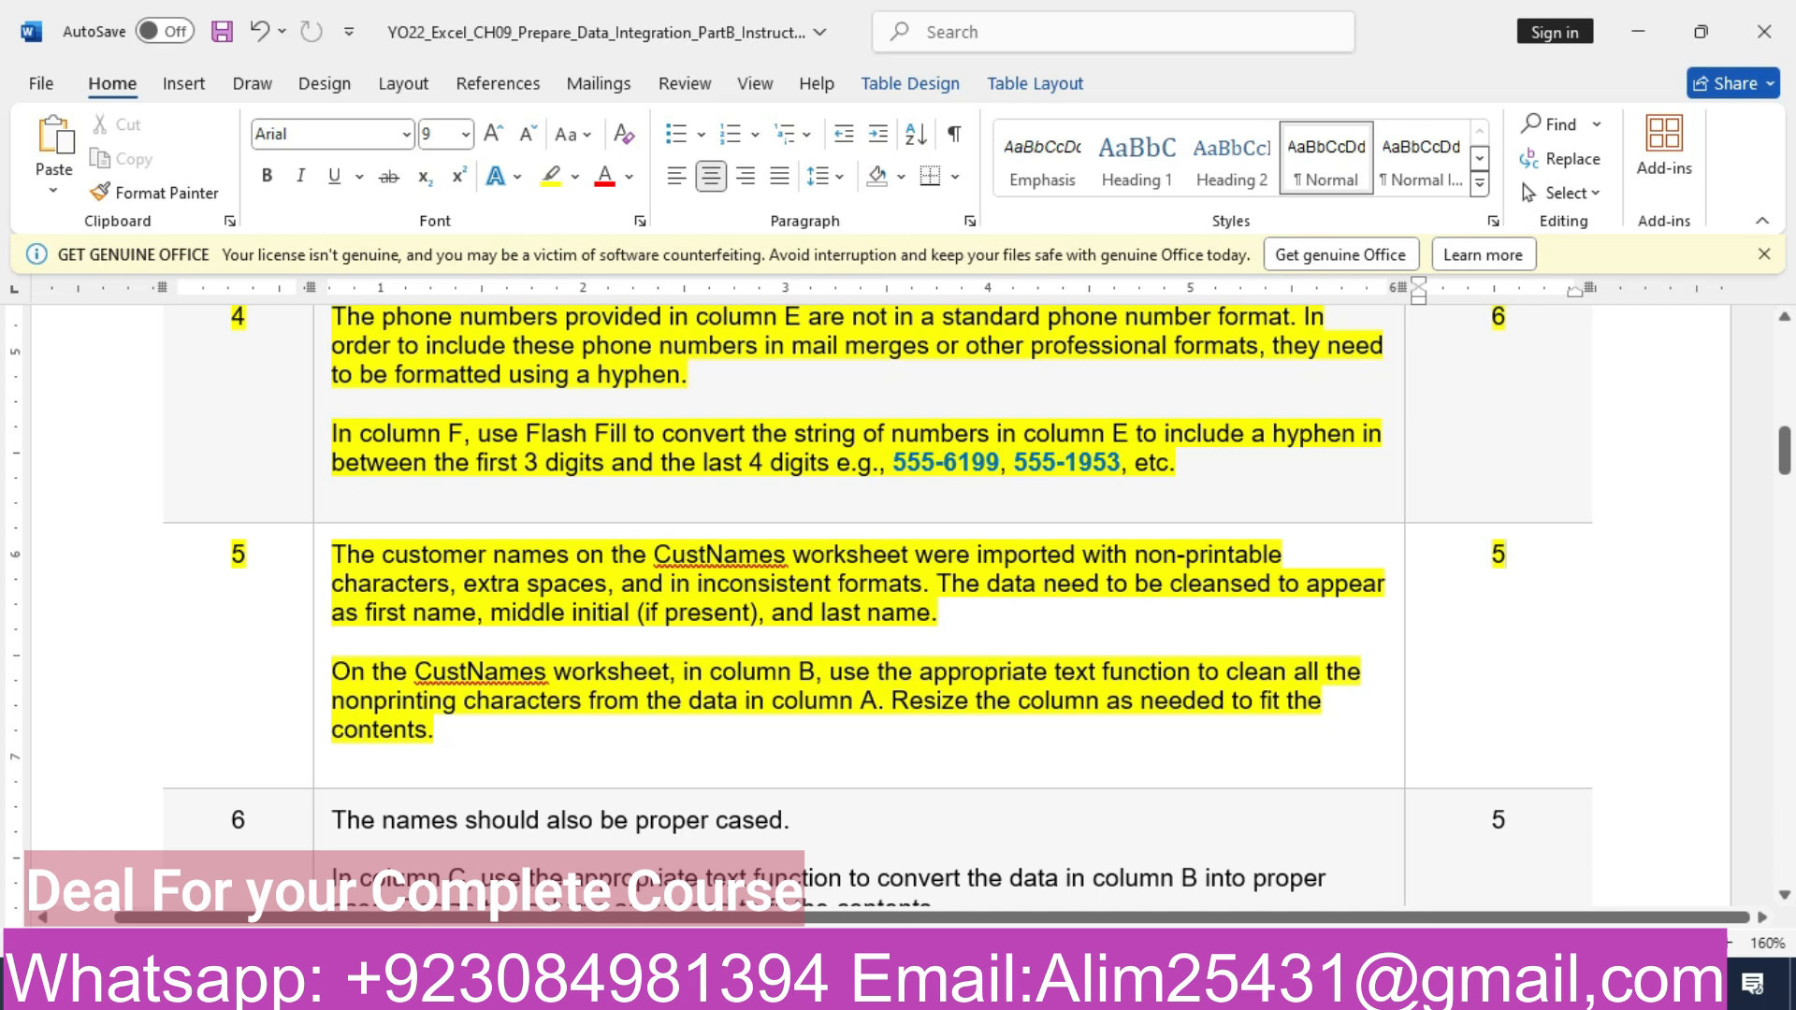
{"action": "key", "text": "alt+Tab"}
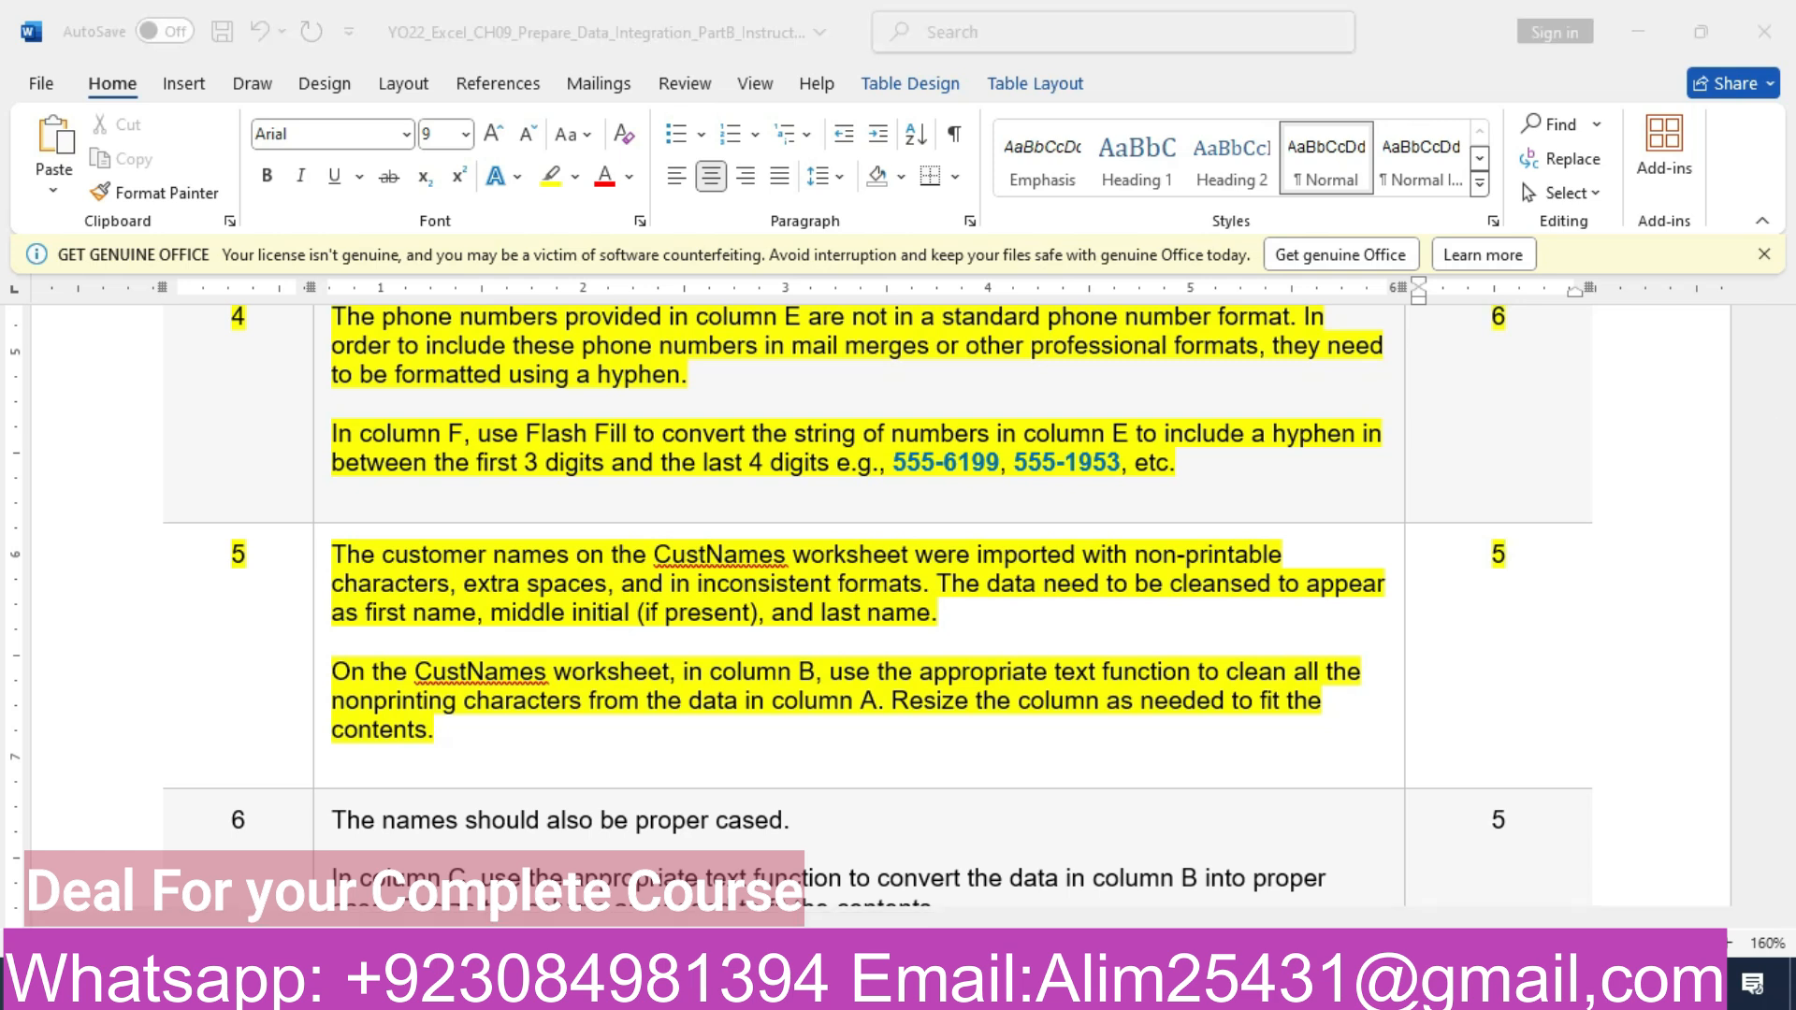
{"action": "left_click", "coordinate": [405, 393]}
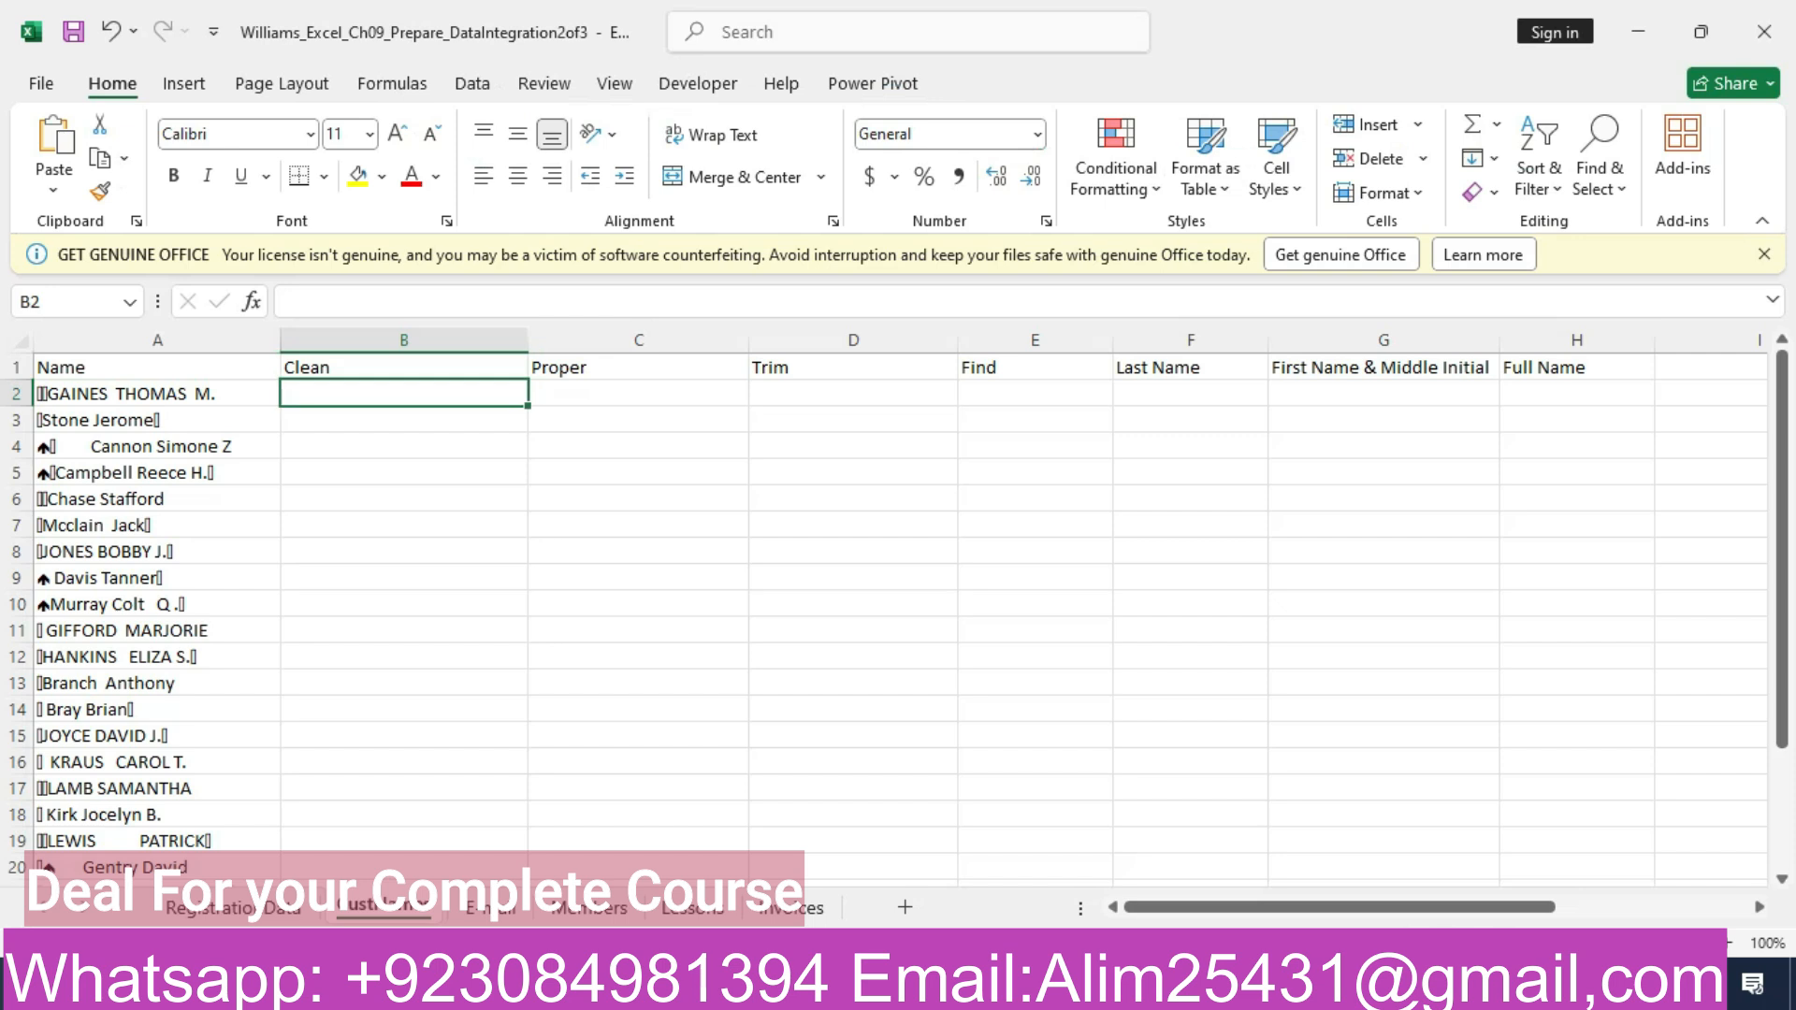
{"action": "type", "text": "=cl"}
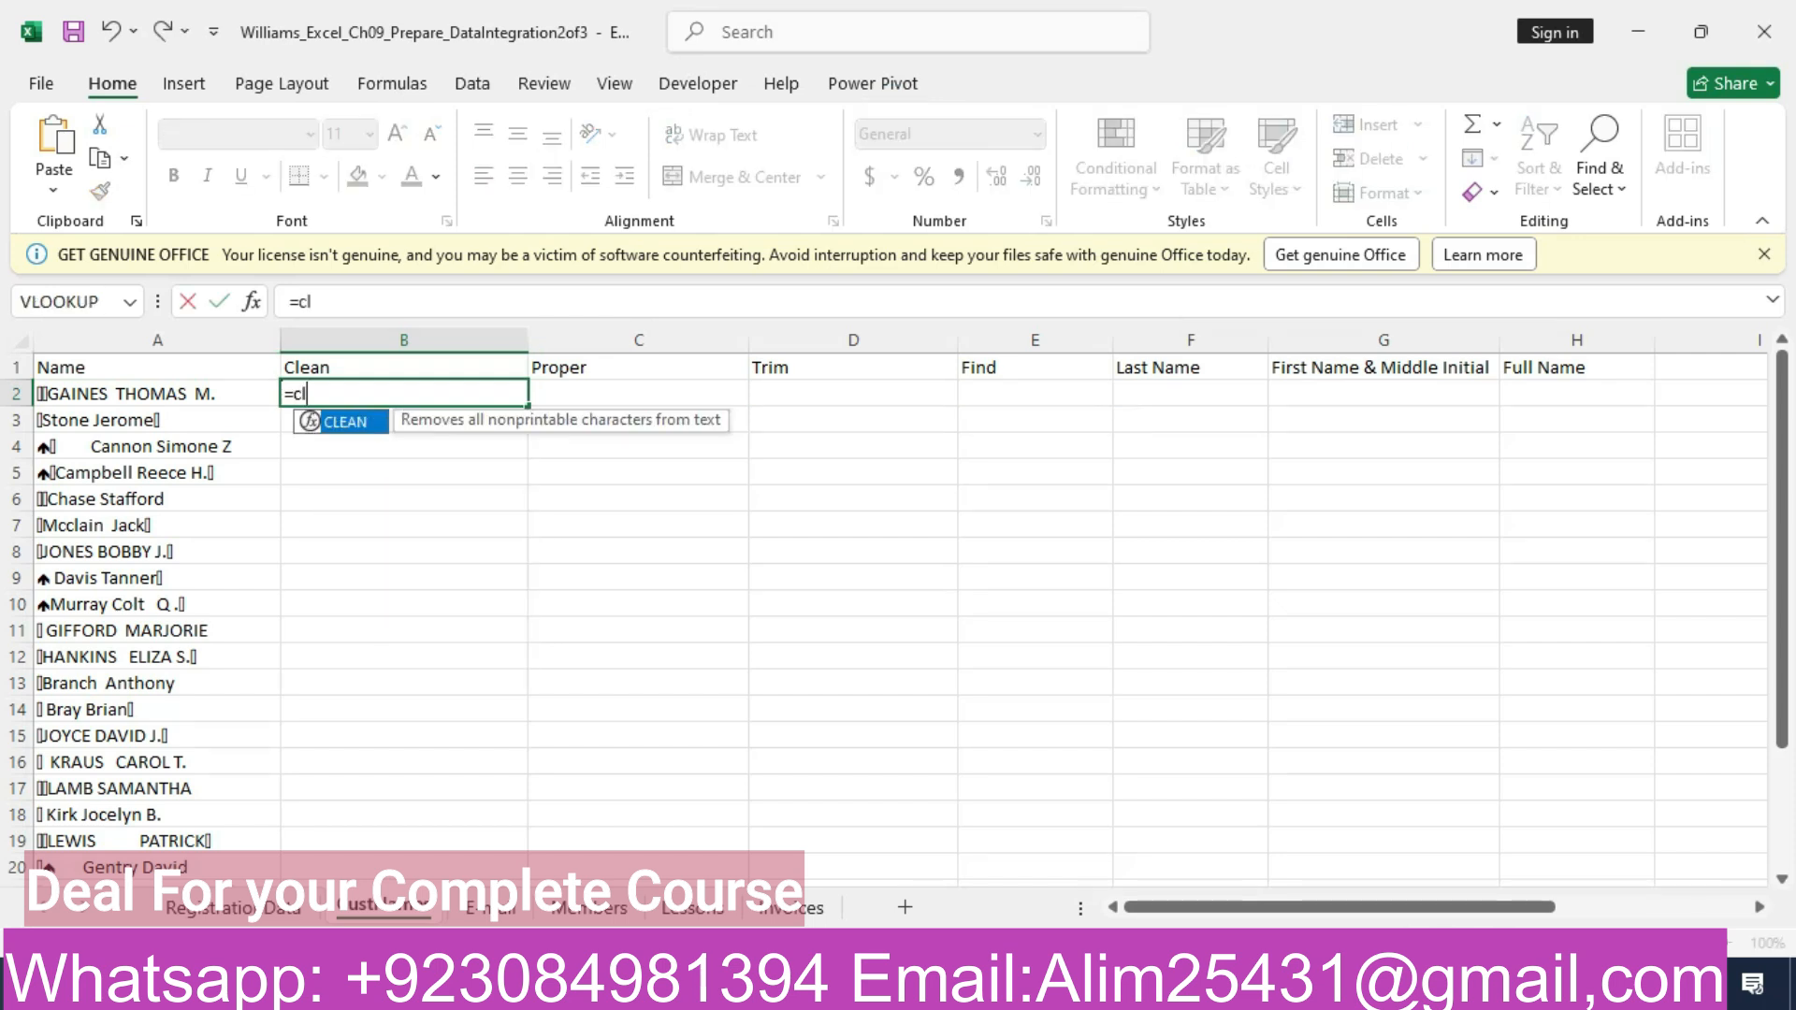
{"action": "type", "text": "ean("}
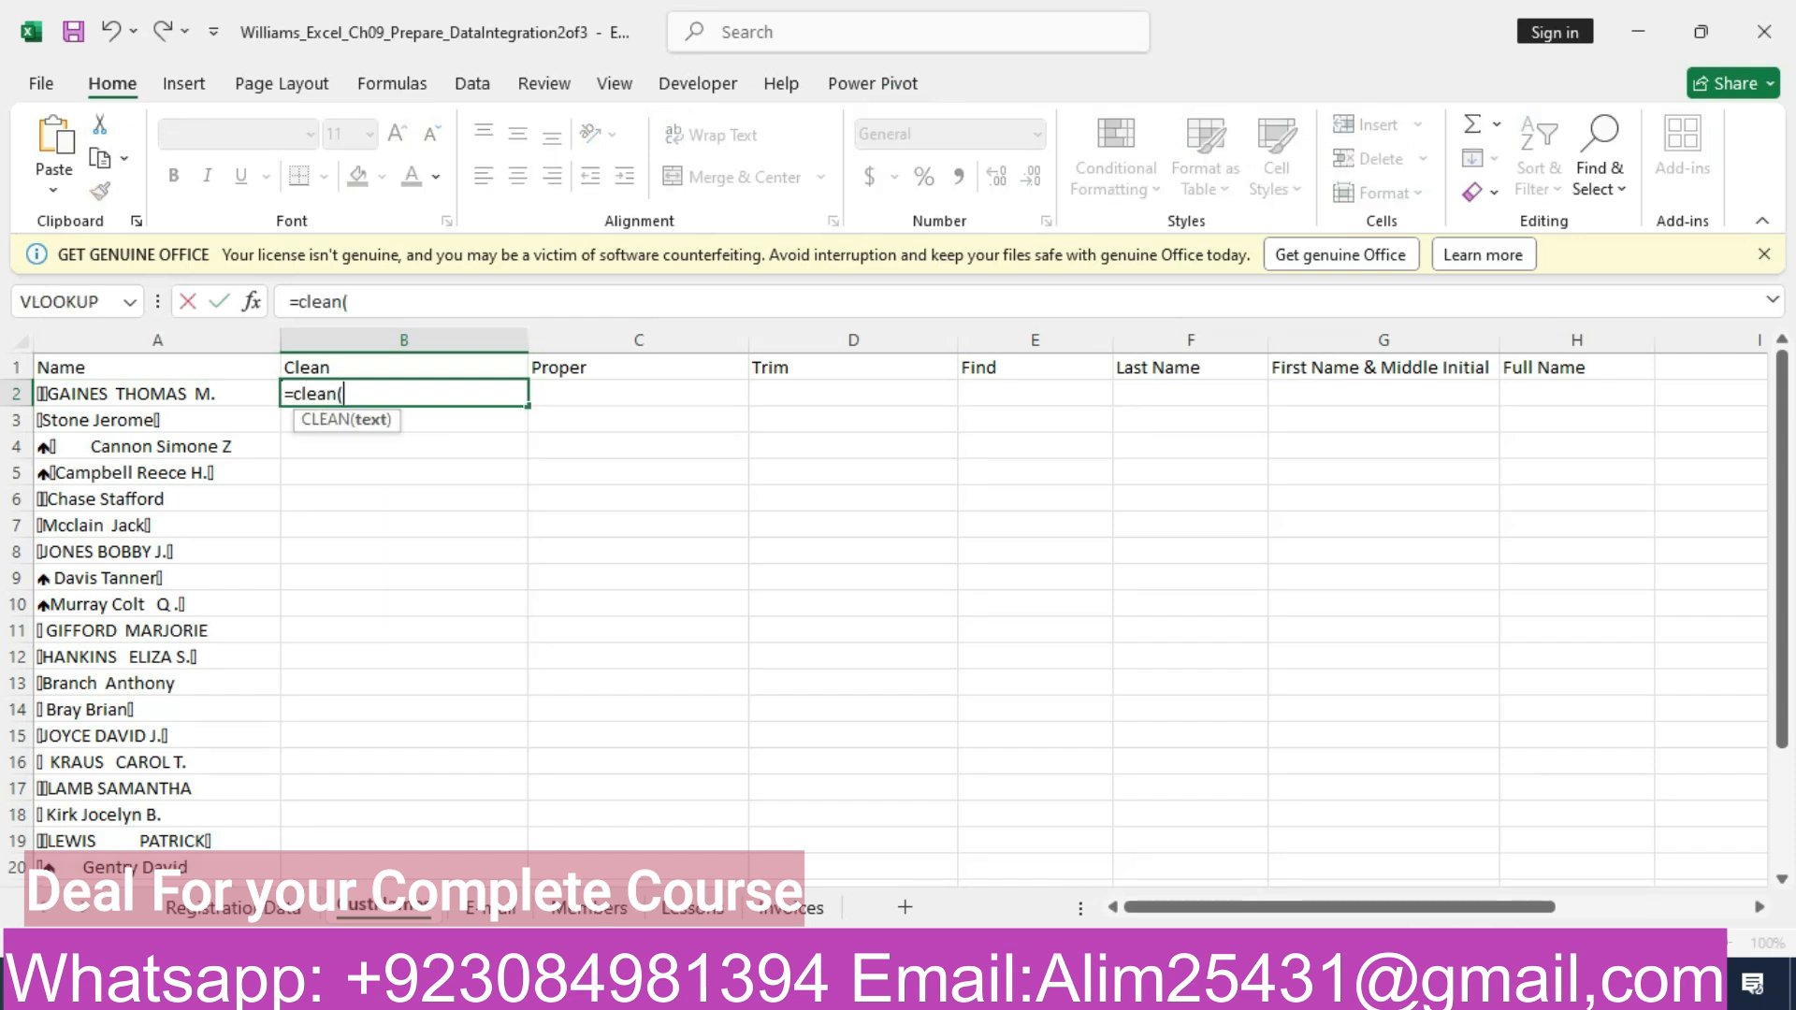
{"action": "key", "text": "Left"}
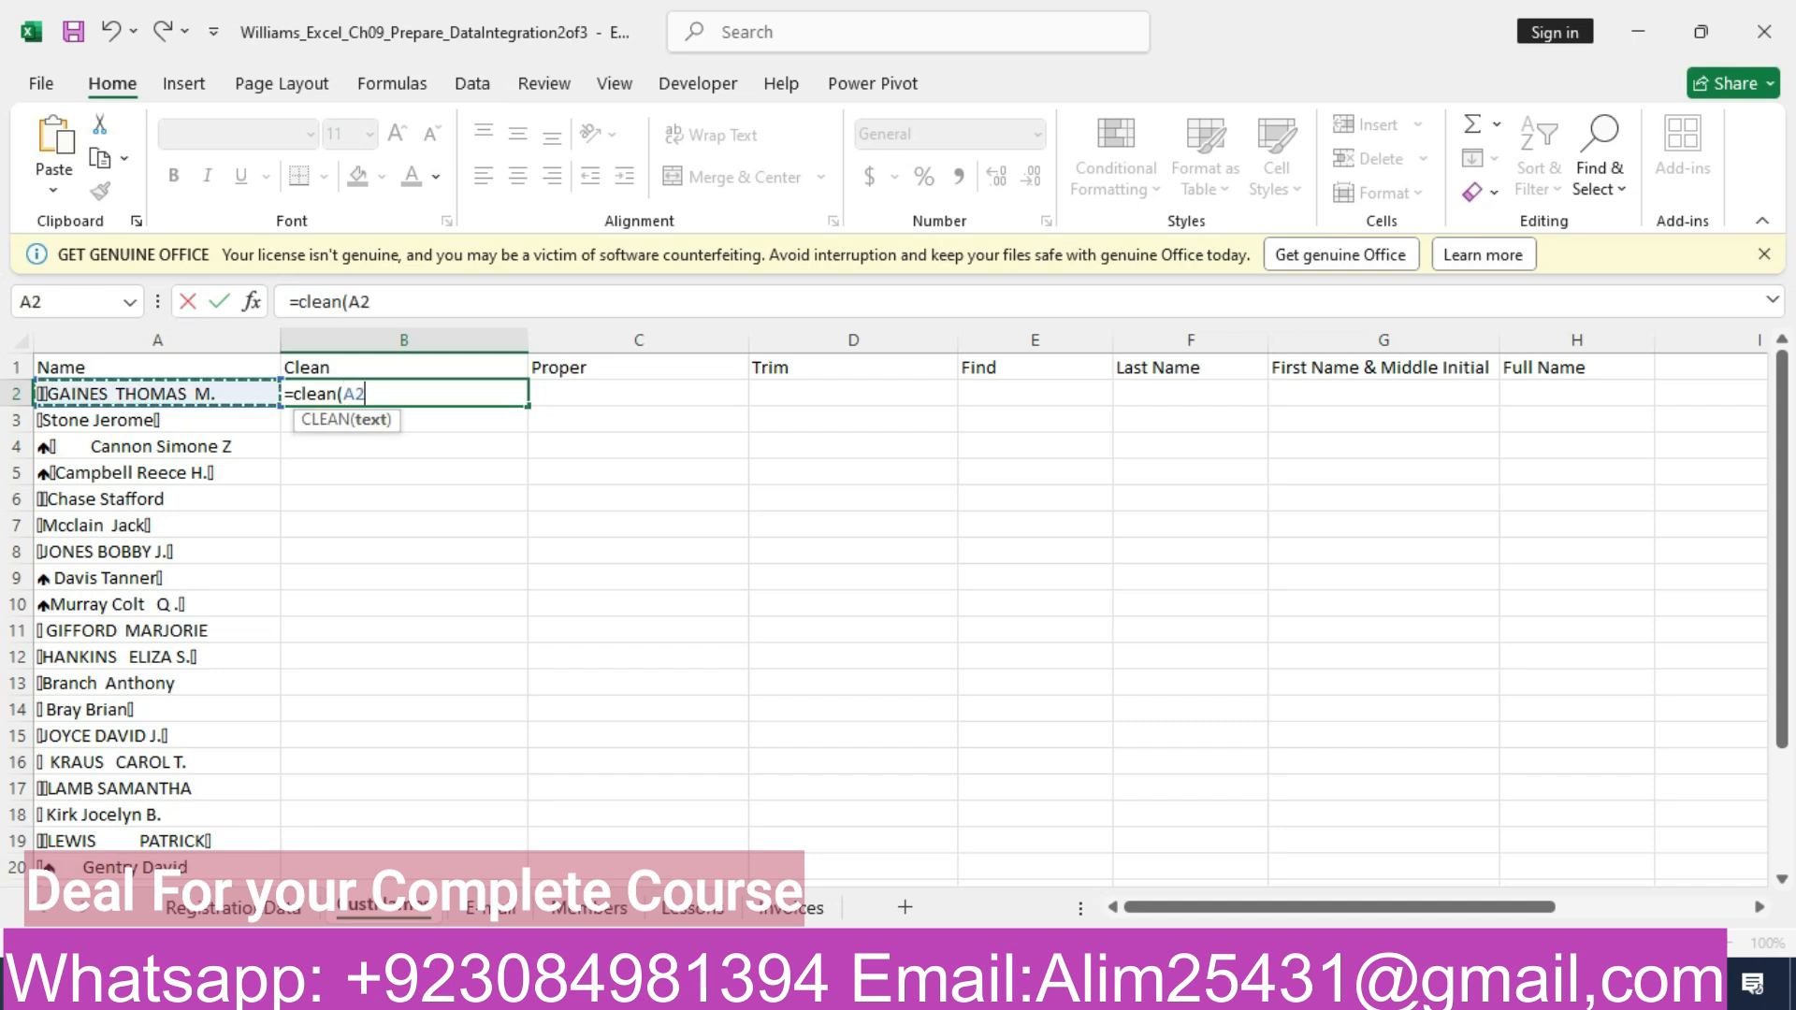
{"action": "type", "text": ")"}
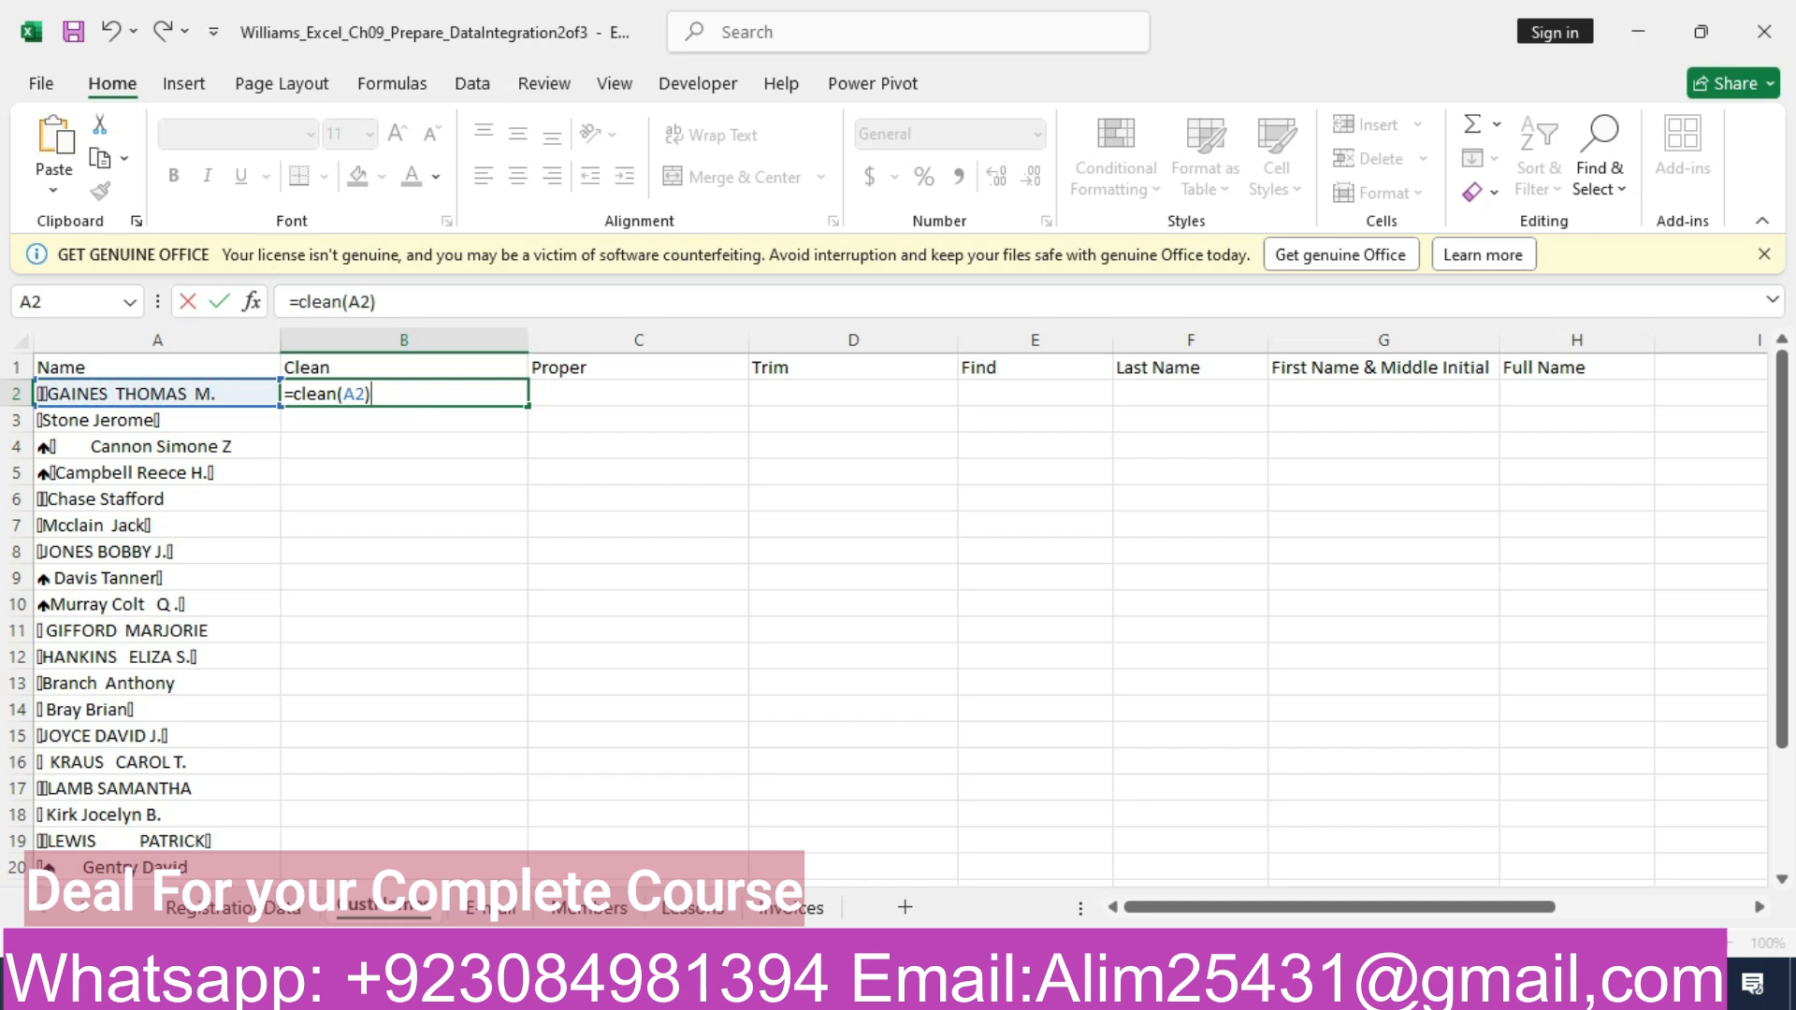
{"action": "key", "text": "Return"}
{"action": "left_click", "coordinate": [404, 394]}
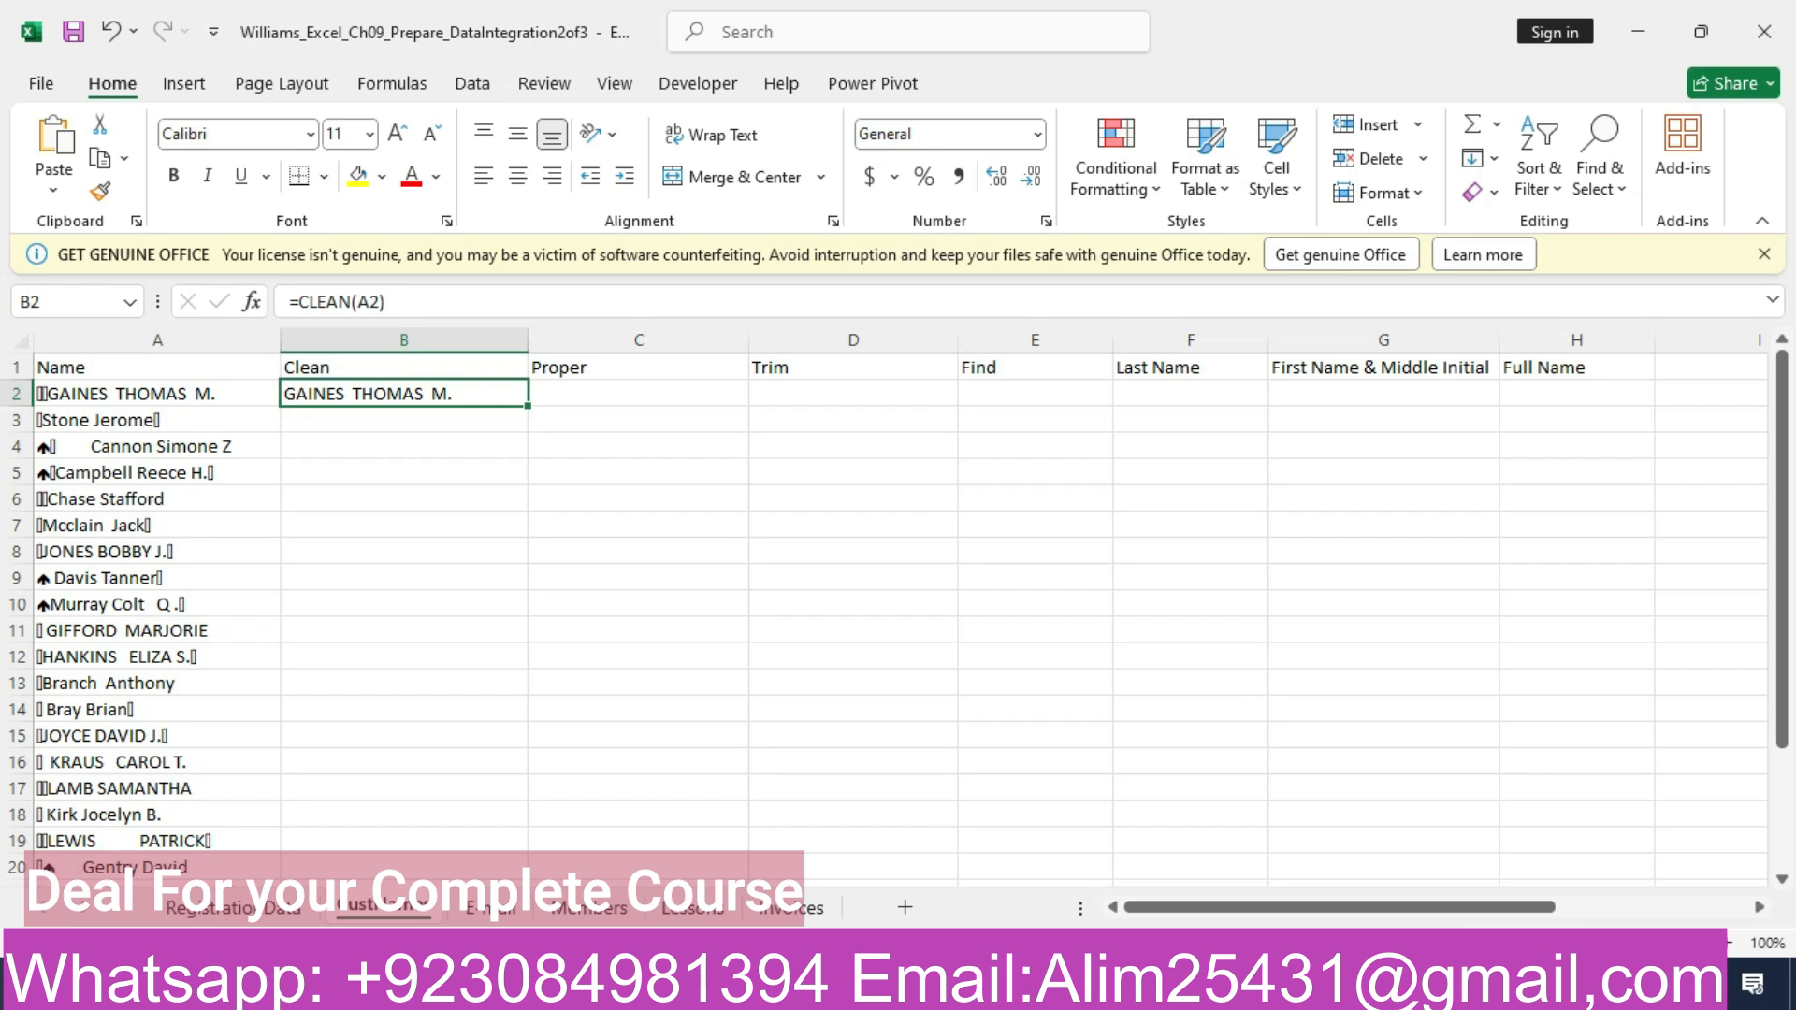
{"action": "left_click_drag", "start_coordinate": [527, 406], "coordinate": [526, 850]}
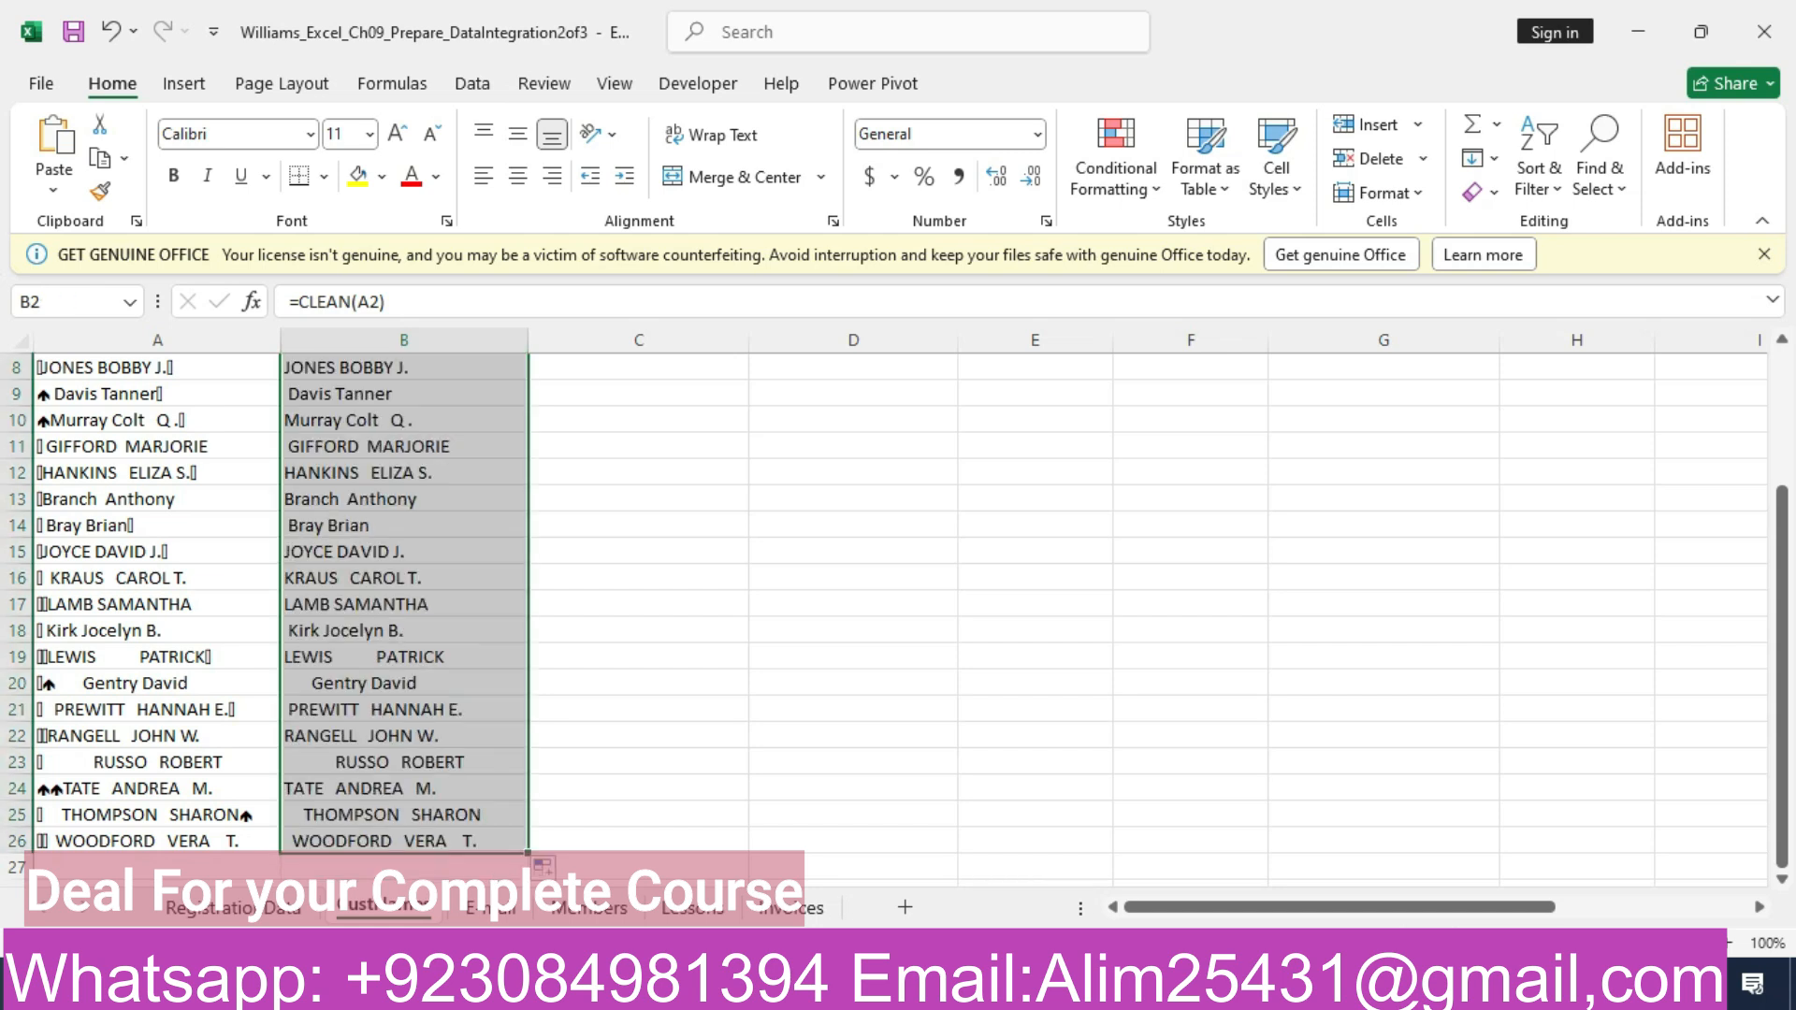
- Return the Word instructions to the beginning of the document, and close the Excel workbook without saving its changes
{"action": "key", "text": "alt+Tab"}
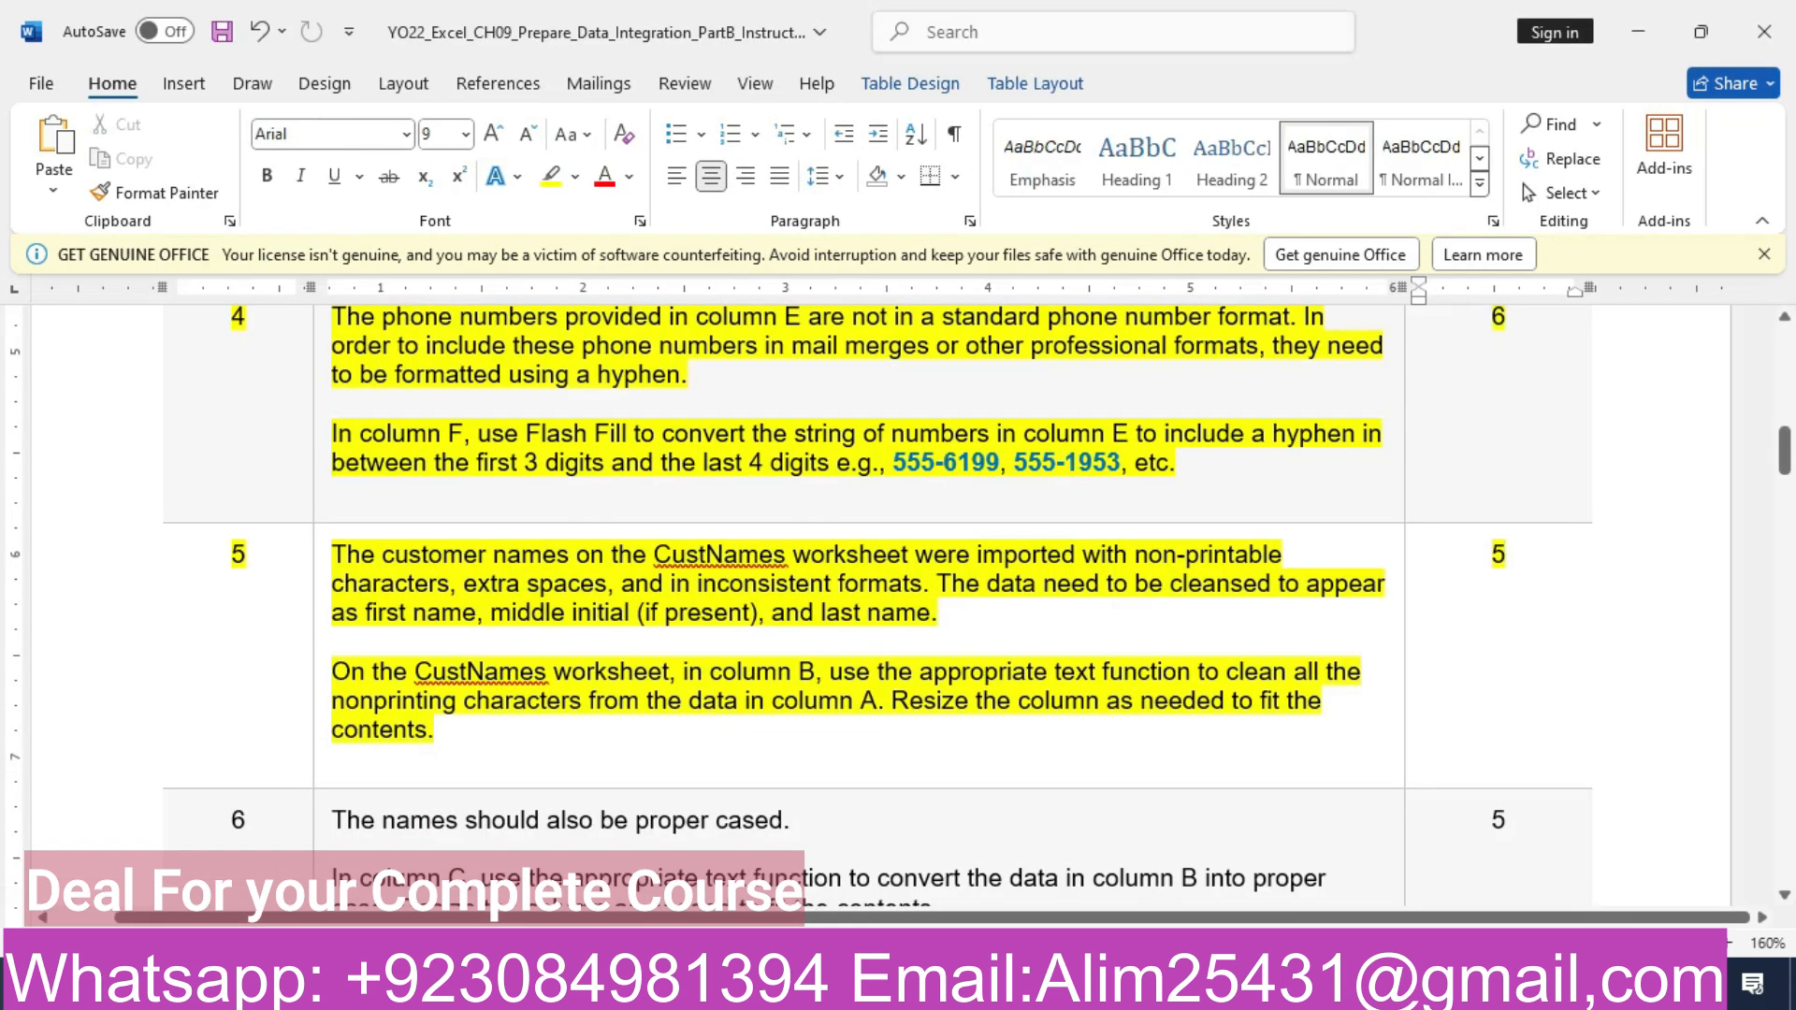
{"action": "left_click_drag", "start_coordinate": [1784, 451], "coordinate": [1784, 356]}
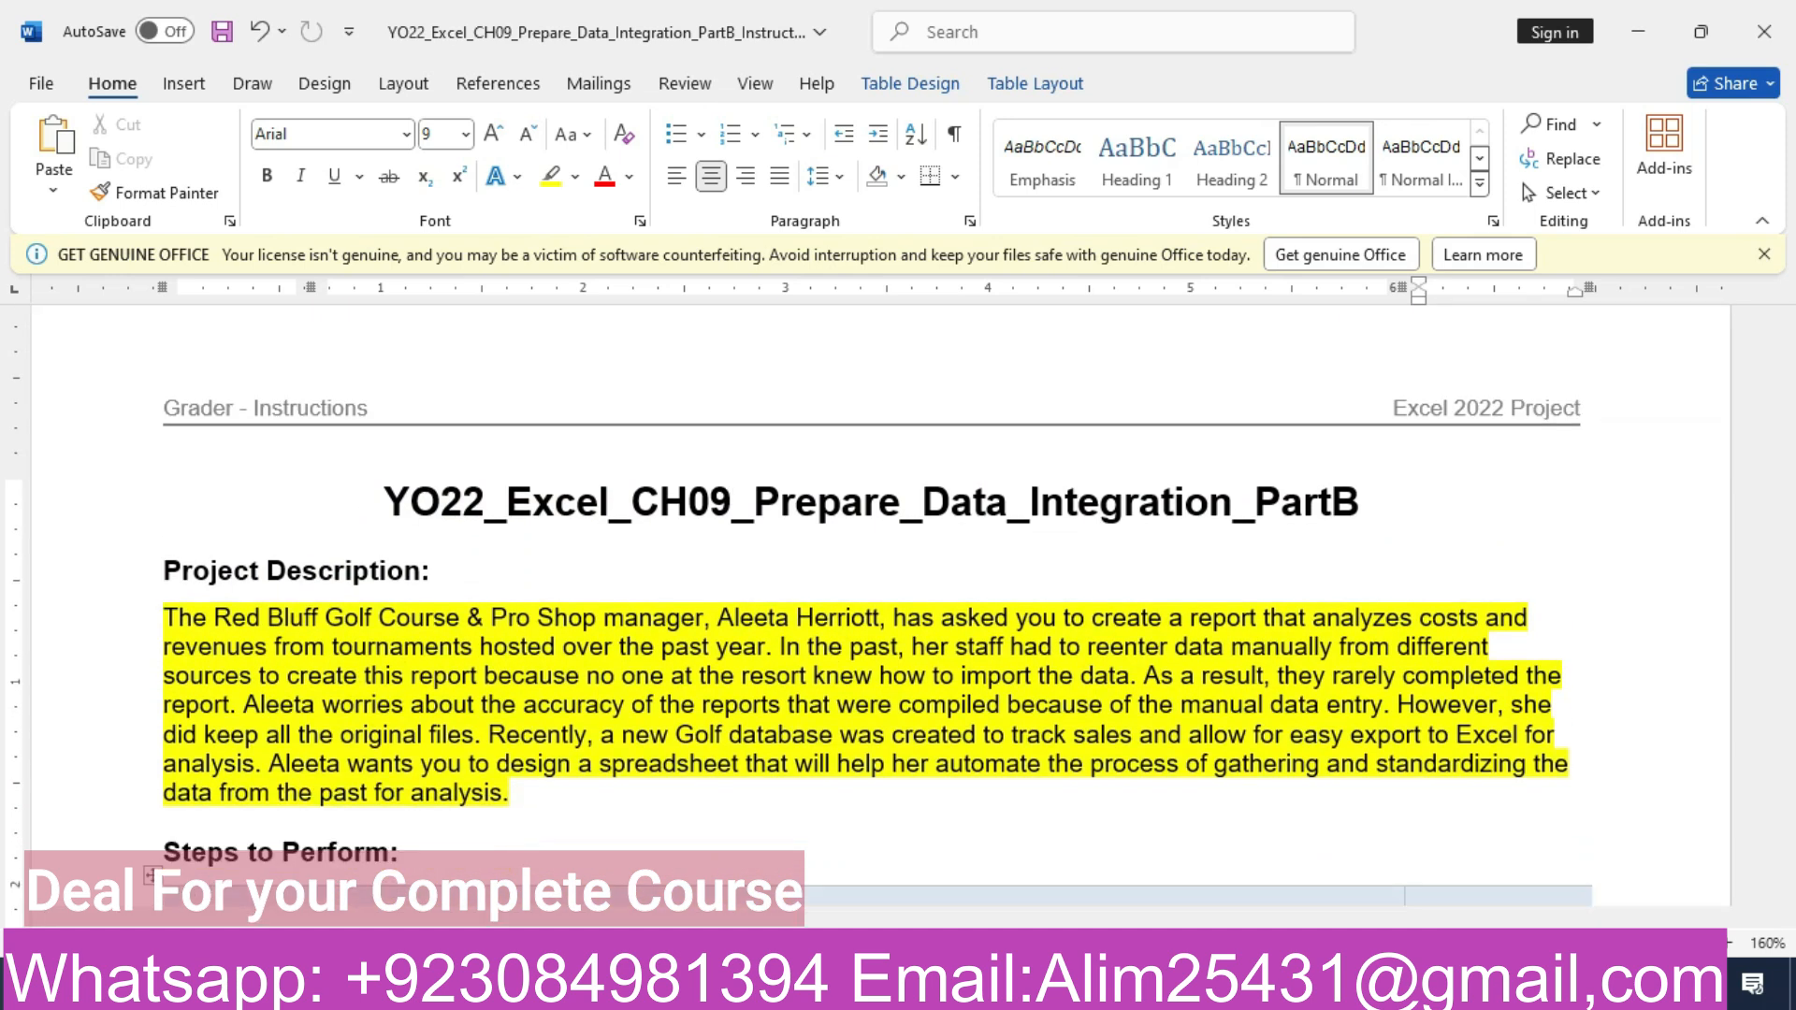
{"action": "key", "text": "alt+Tab"}
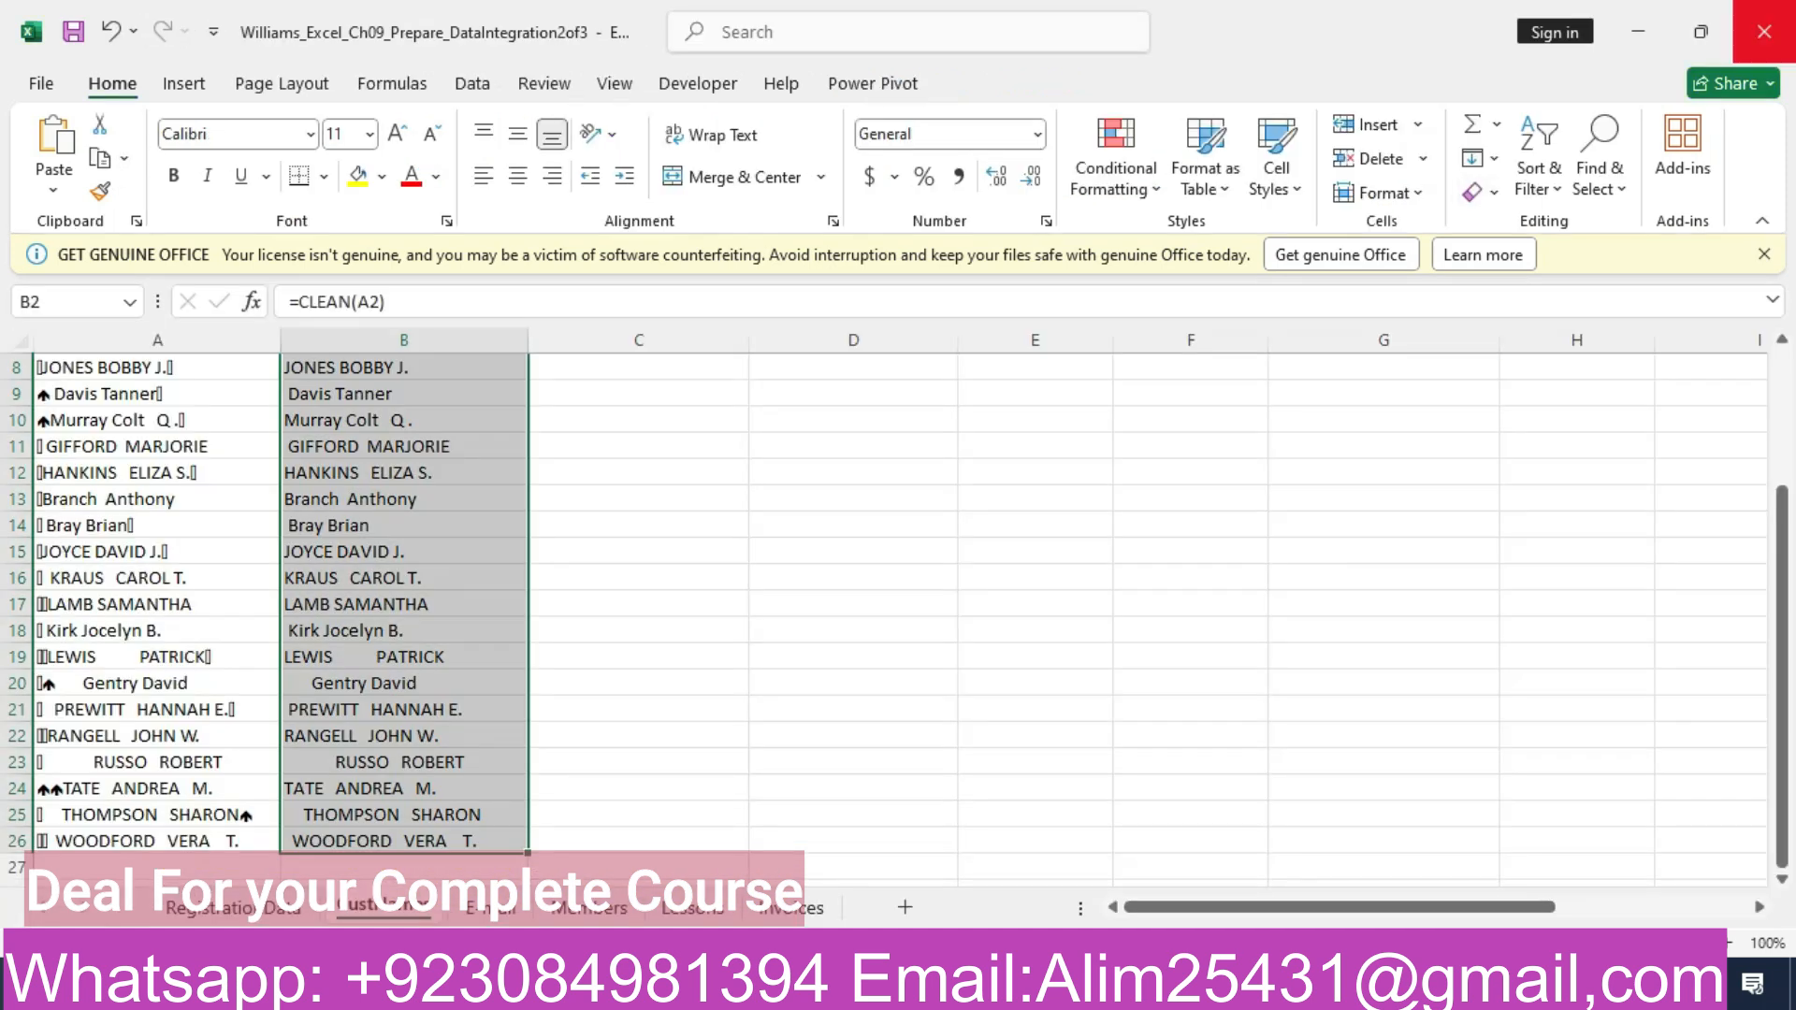
{"action": "left_click", "coordinate": [1765, 31]}
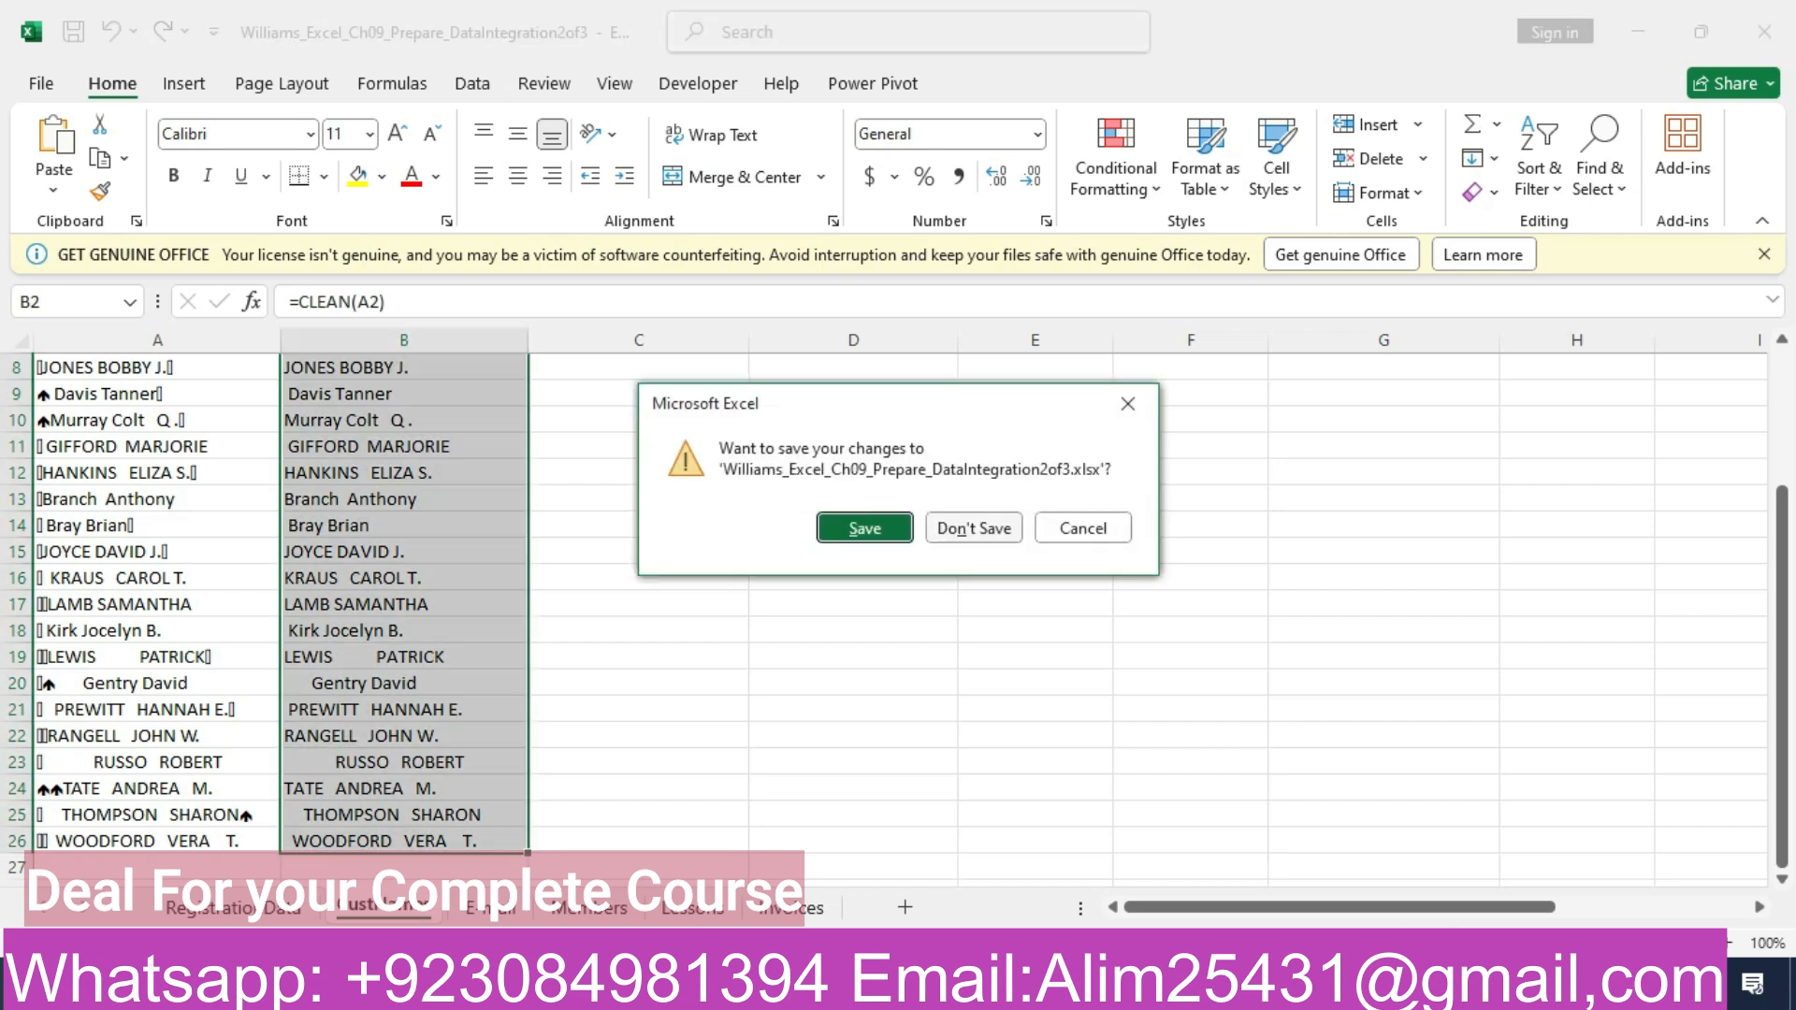
{"action": "left_click", "coordinate": [974, 528]}
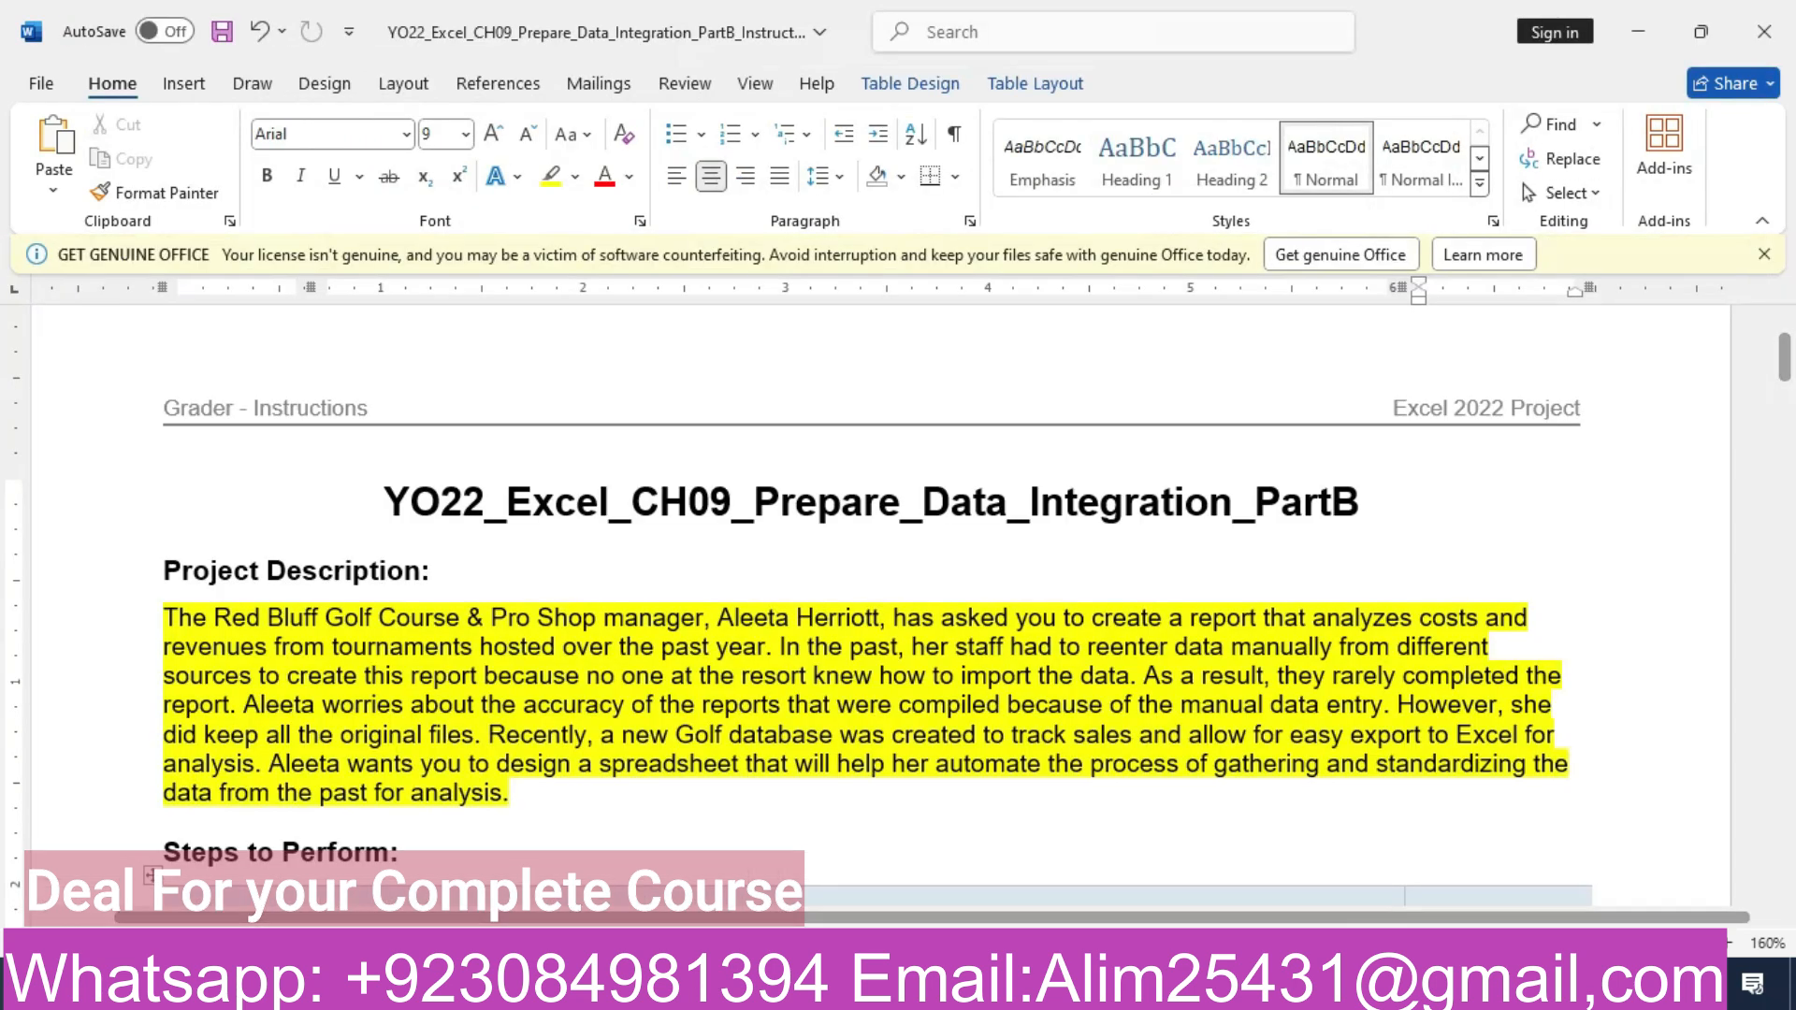
- Switch to File Explorer and open the completed Excel_Ch09_Prepare_DataIntegration2of3 workbook from its folder on the New Volume (E:) drive
{"action": "left_click", "coordinate": [215, 987]}
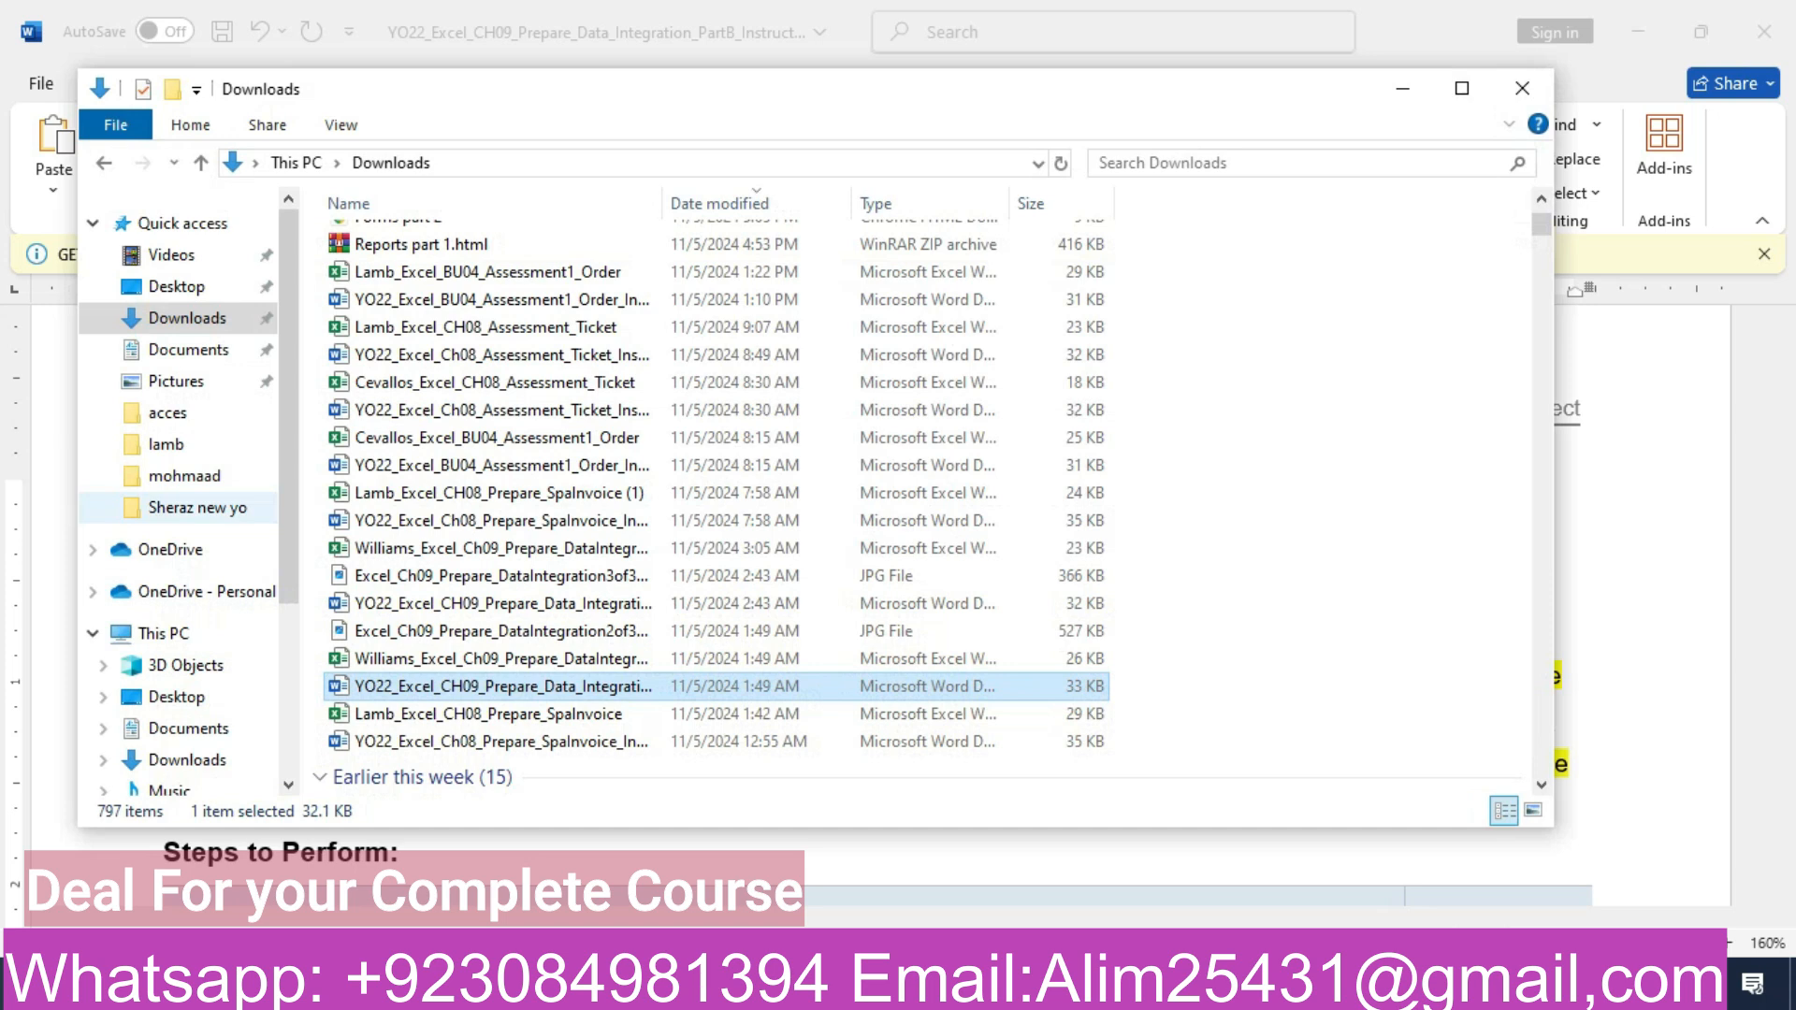
{"action": "left_click", "coordinate": [196, 507]}
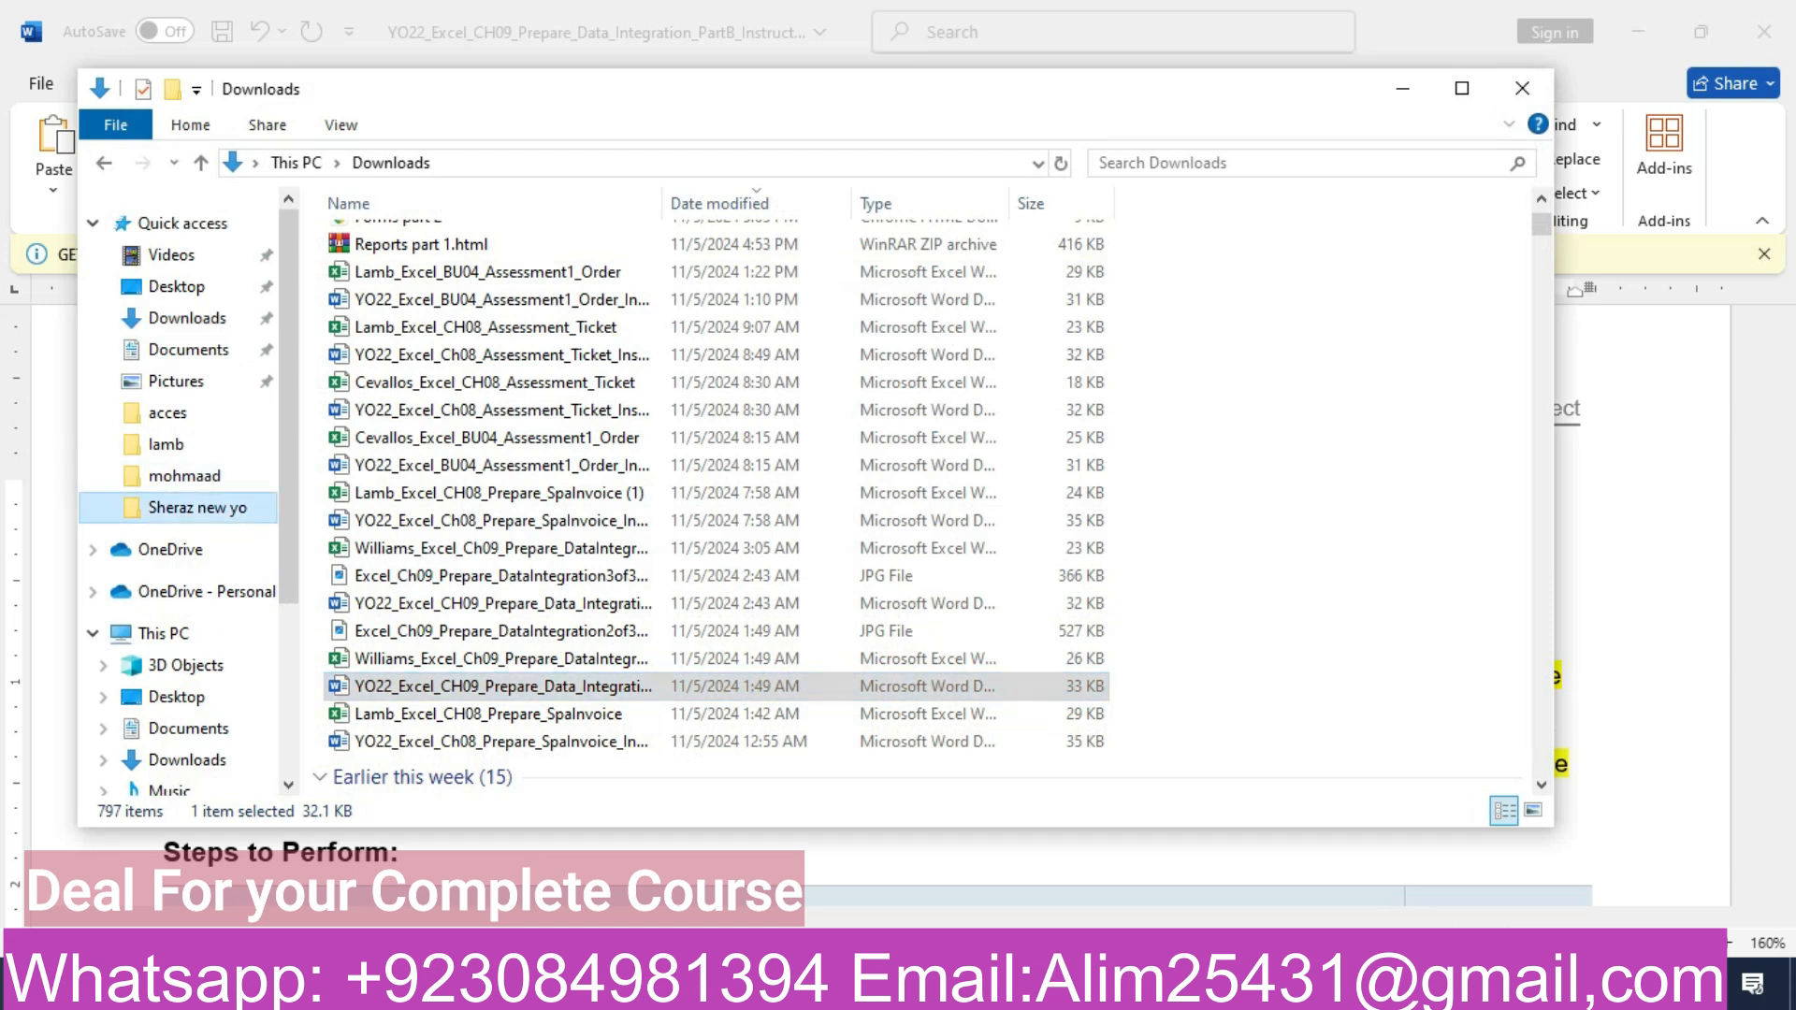
{"action": "scroll", "coordinate": [1310, 346], "scroll_direction": "down", "scroll_amount": 12}
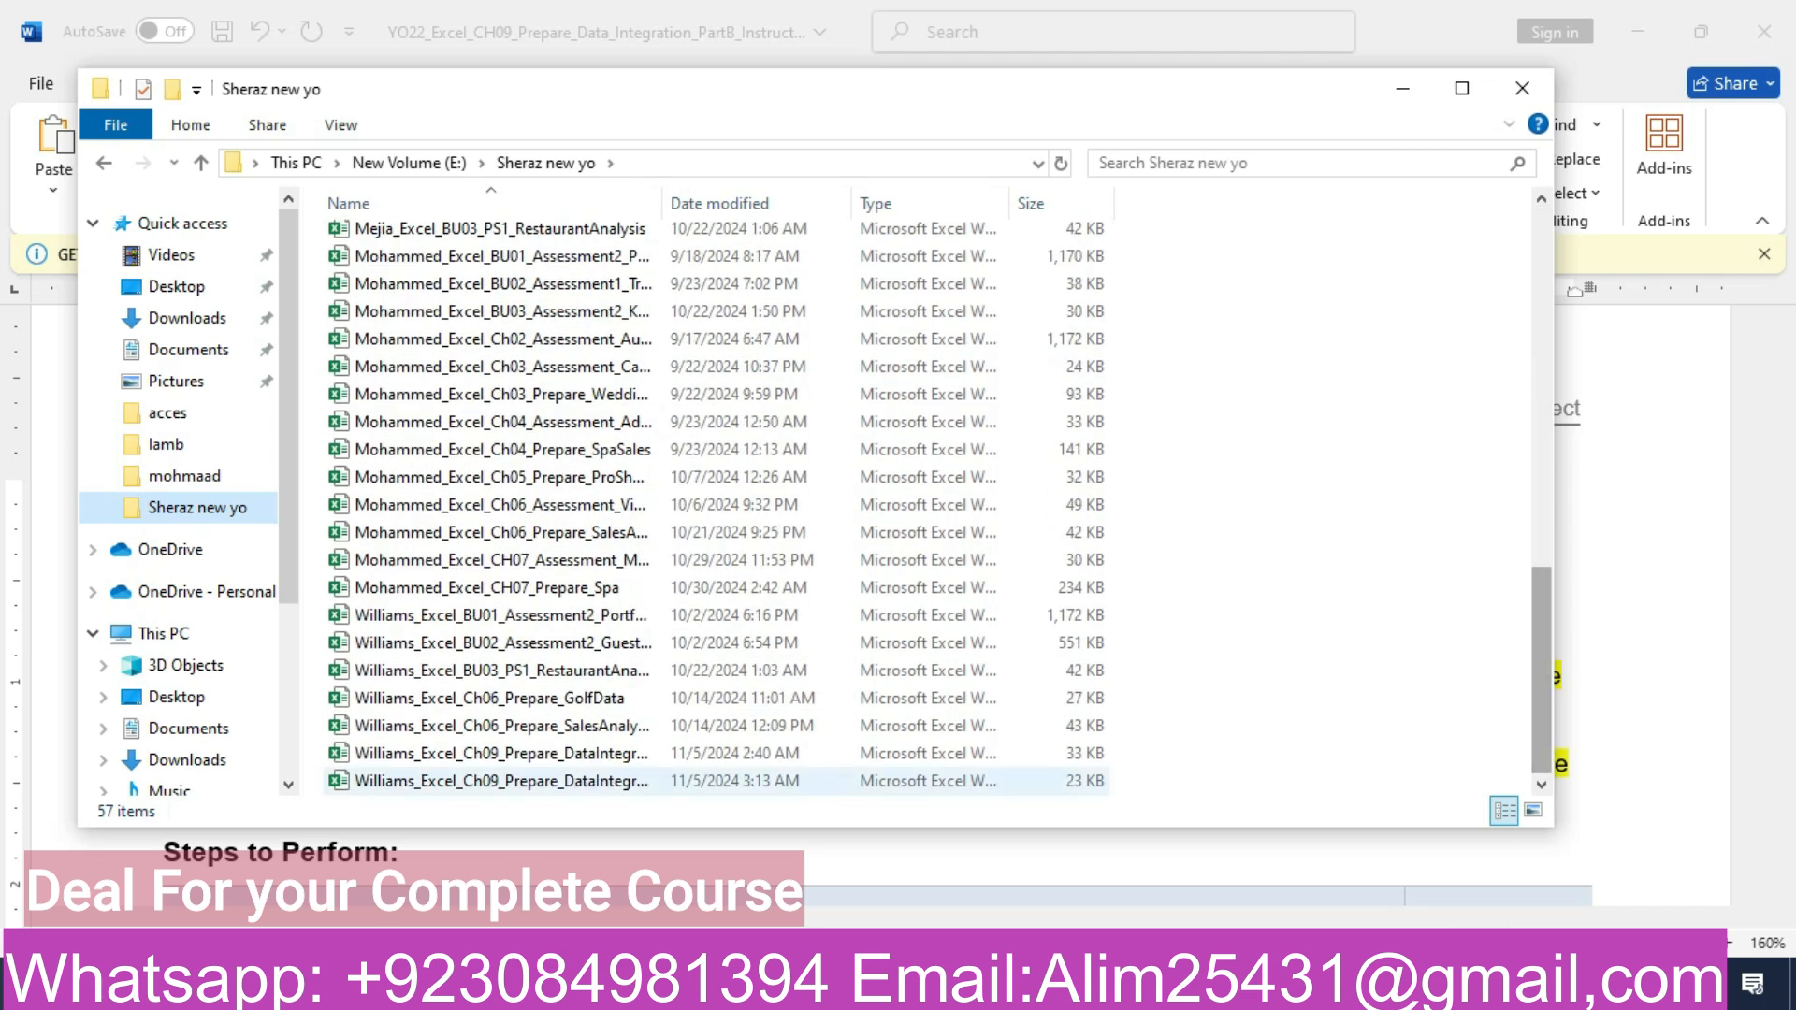
{"action": "left_click", "coordinate": [561, 753]}
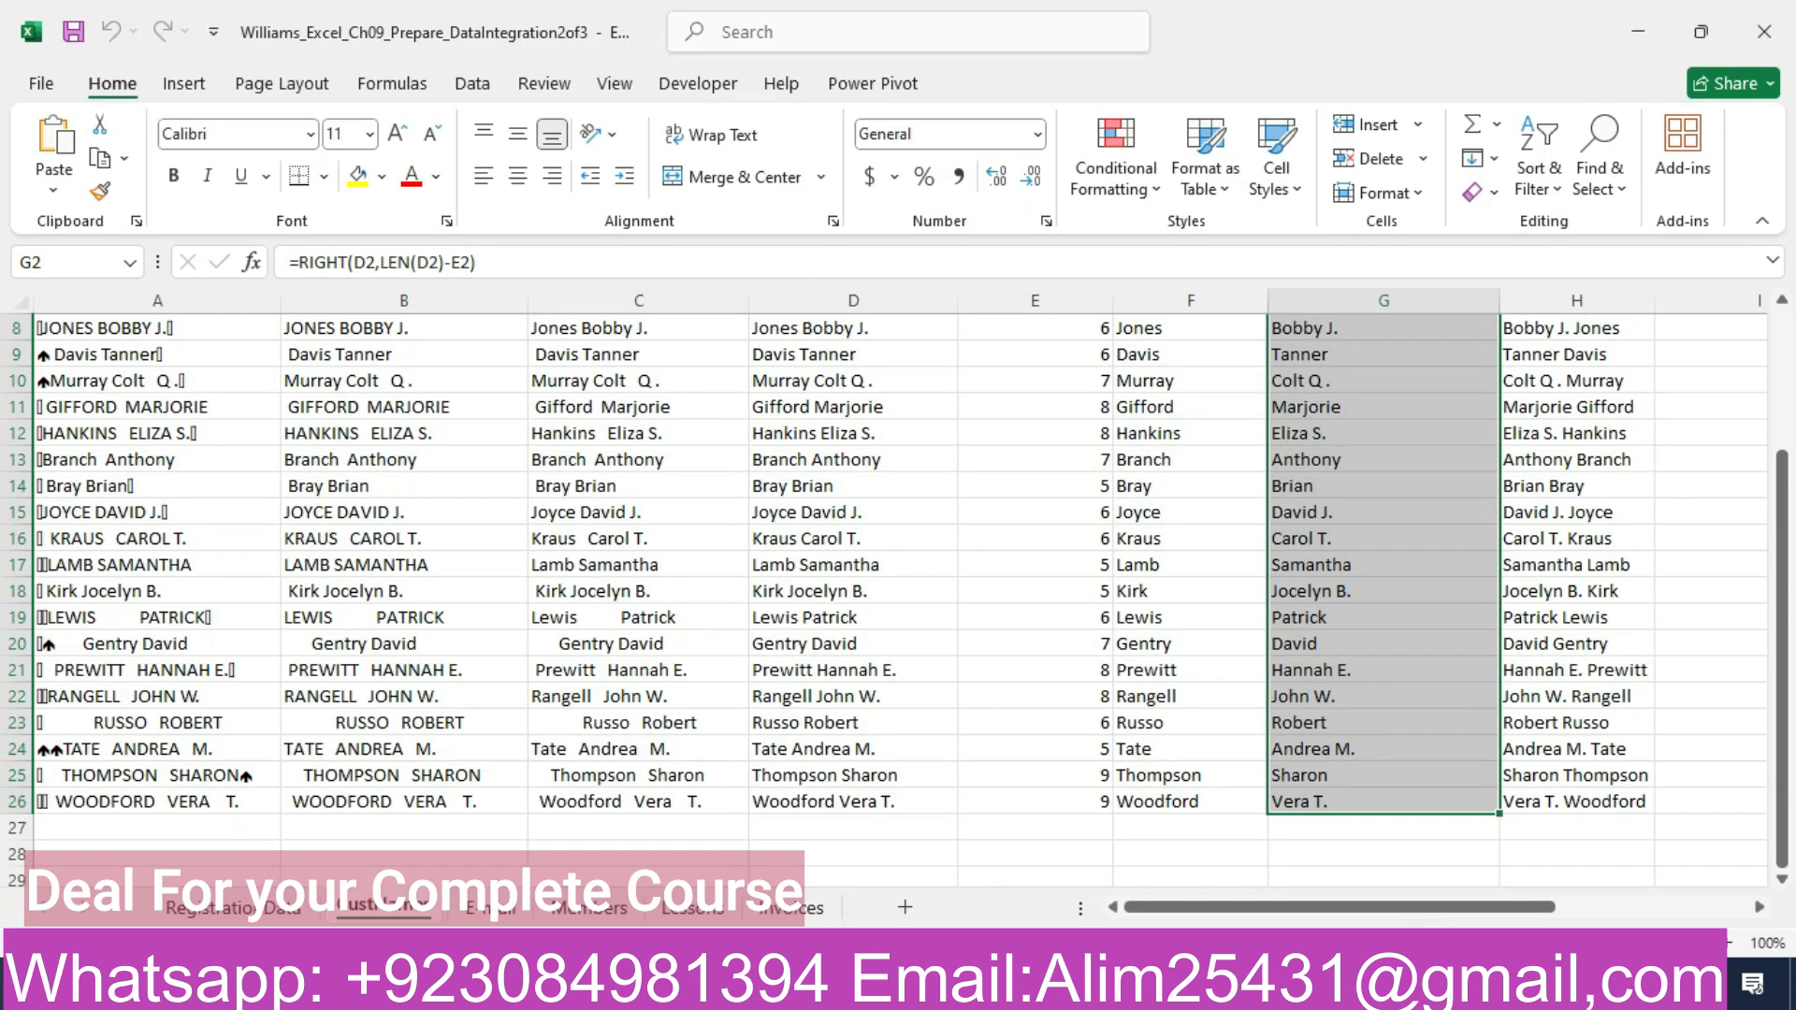
- Examine the completed RegistrationData, CustNames, E-mail, Members, Lessons and Invoices worksheets, and switch back to the Word instructions
{"action": "mouse_move", "coordinate": [1340, 907]}
{"action": "left_mouse_down"}
{"action": "mouse_move", "coordinate": [1508, 906]}
{"action": "mouse_move", "coordinate": [1340, 907]}
{"action": "left_mouse_up"}
{"action": "left_click", "coordinate": [157, 670]}
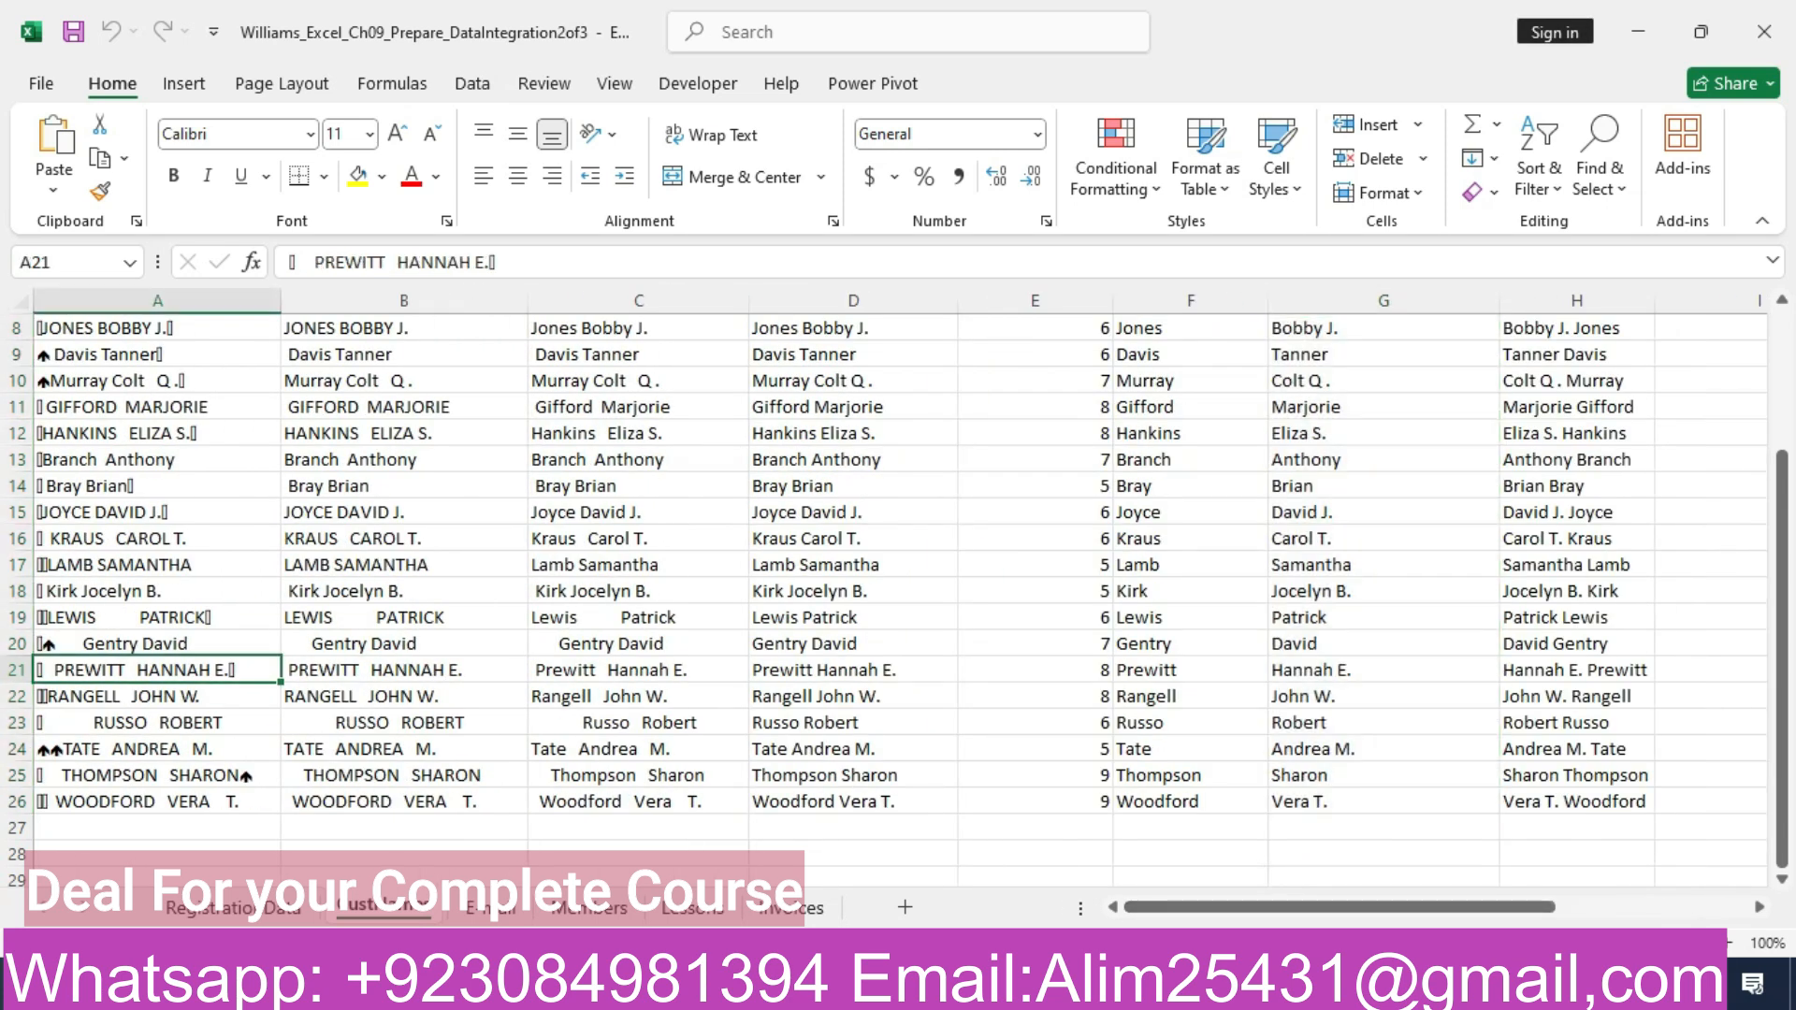
{"action": "left_click", "coordinate": [488, 908]}
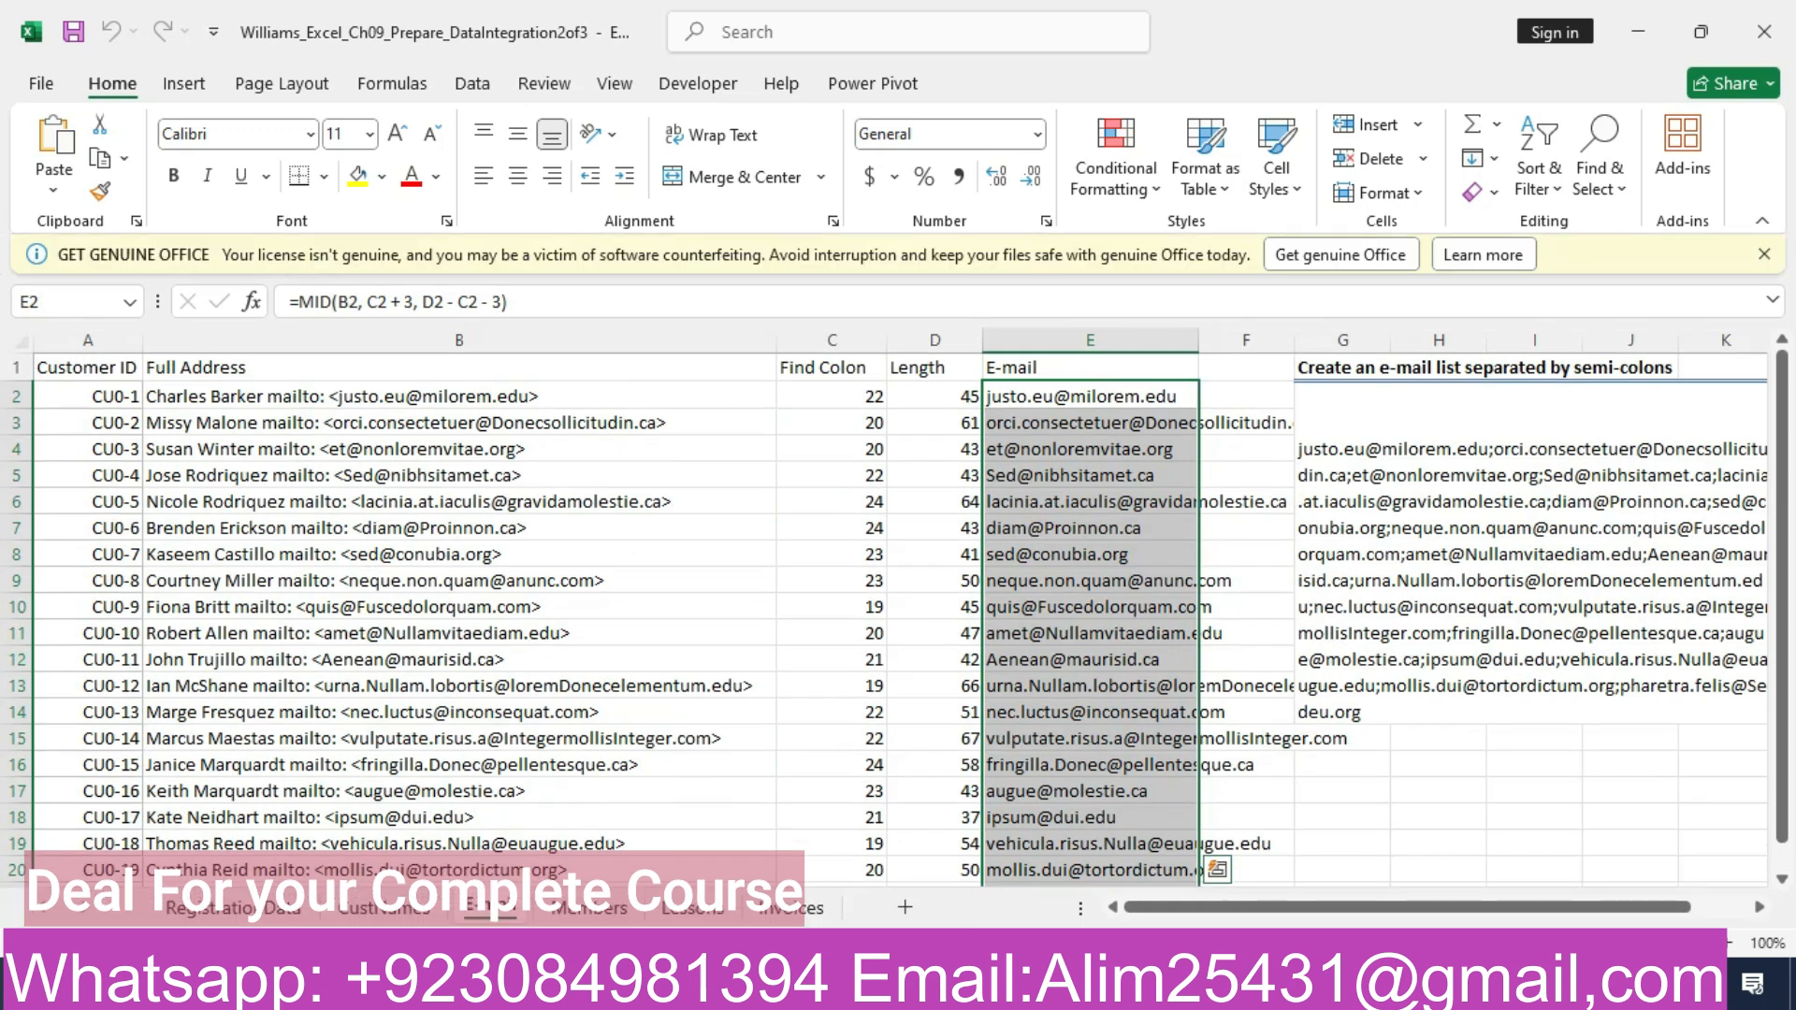
{"action": "left_click", "coordinate": [233, 907]}
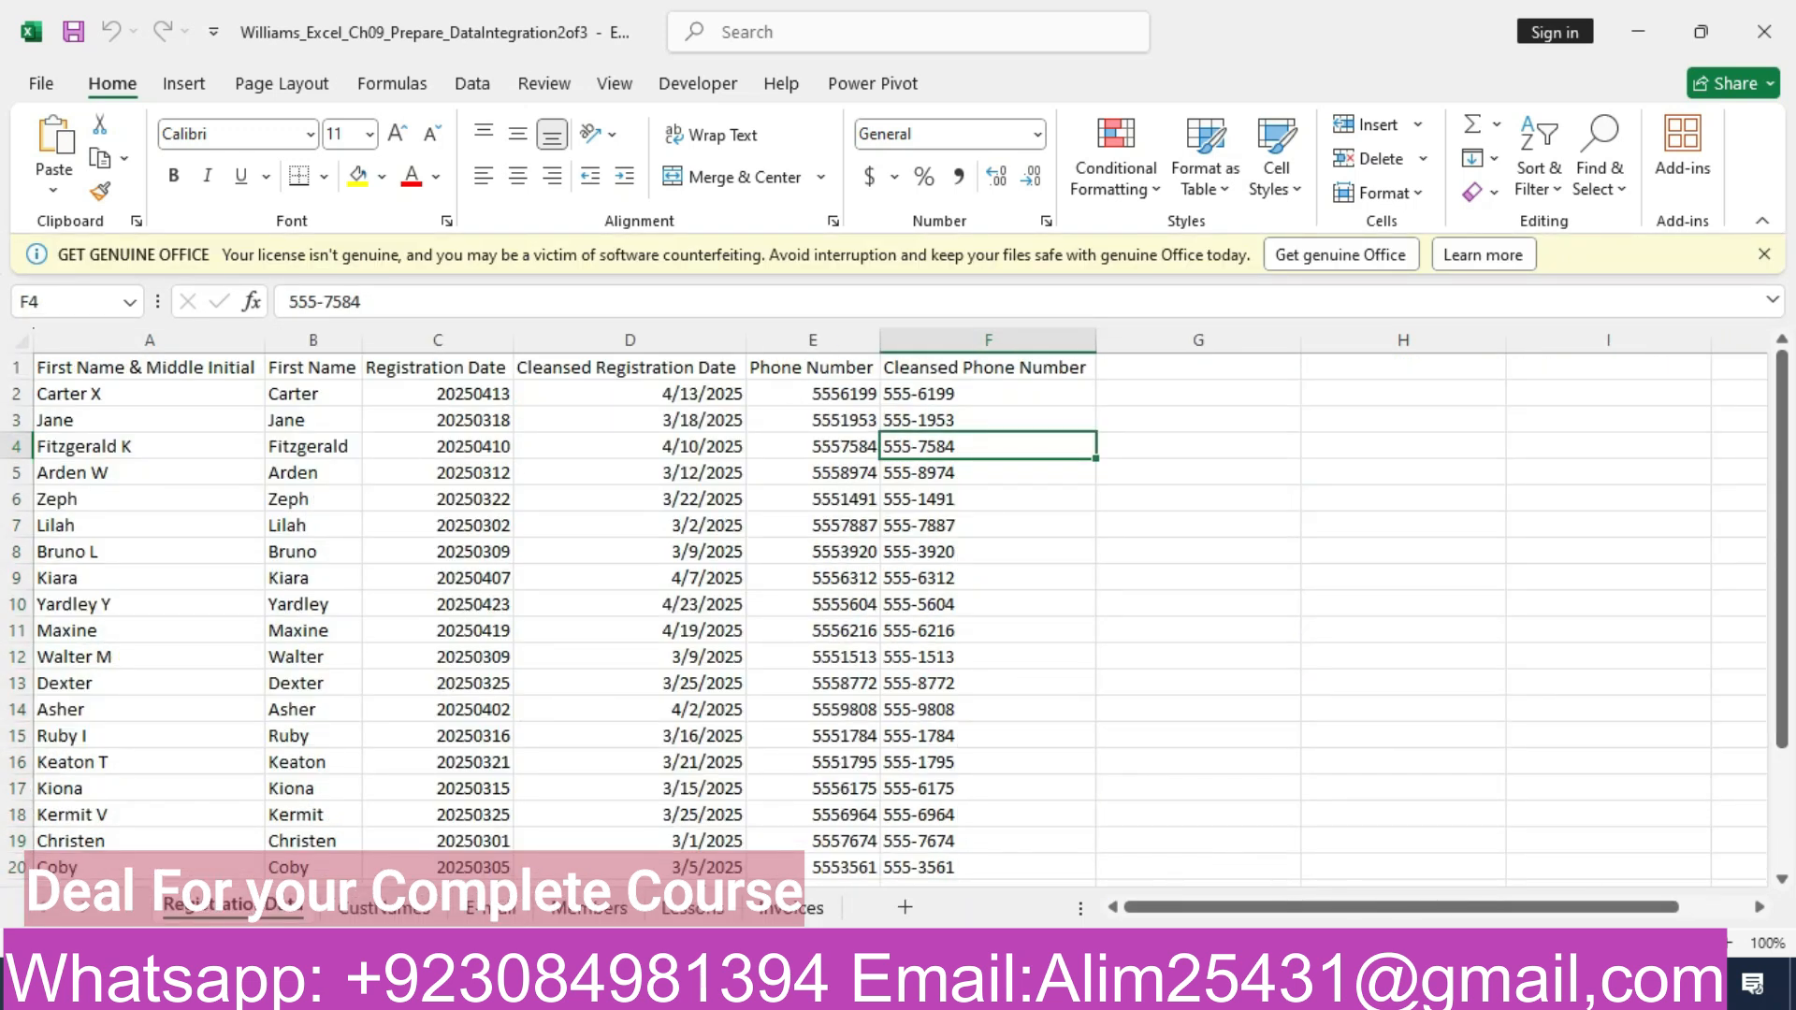
{"action": "key", "text": "ctrl+Page_Down"}
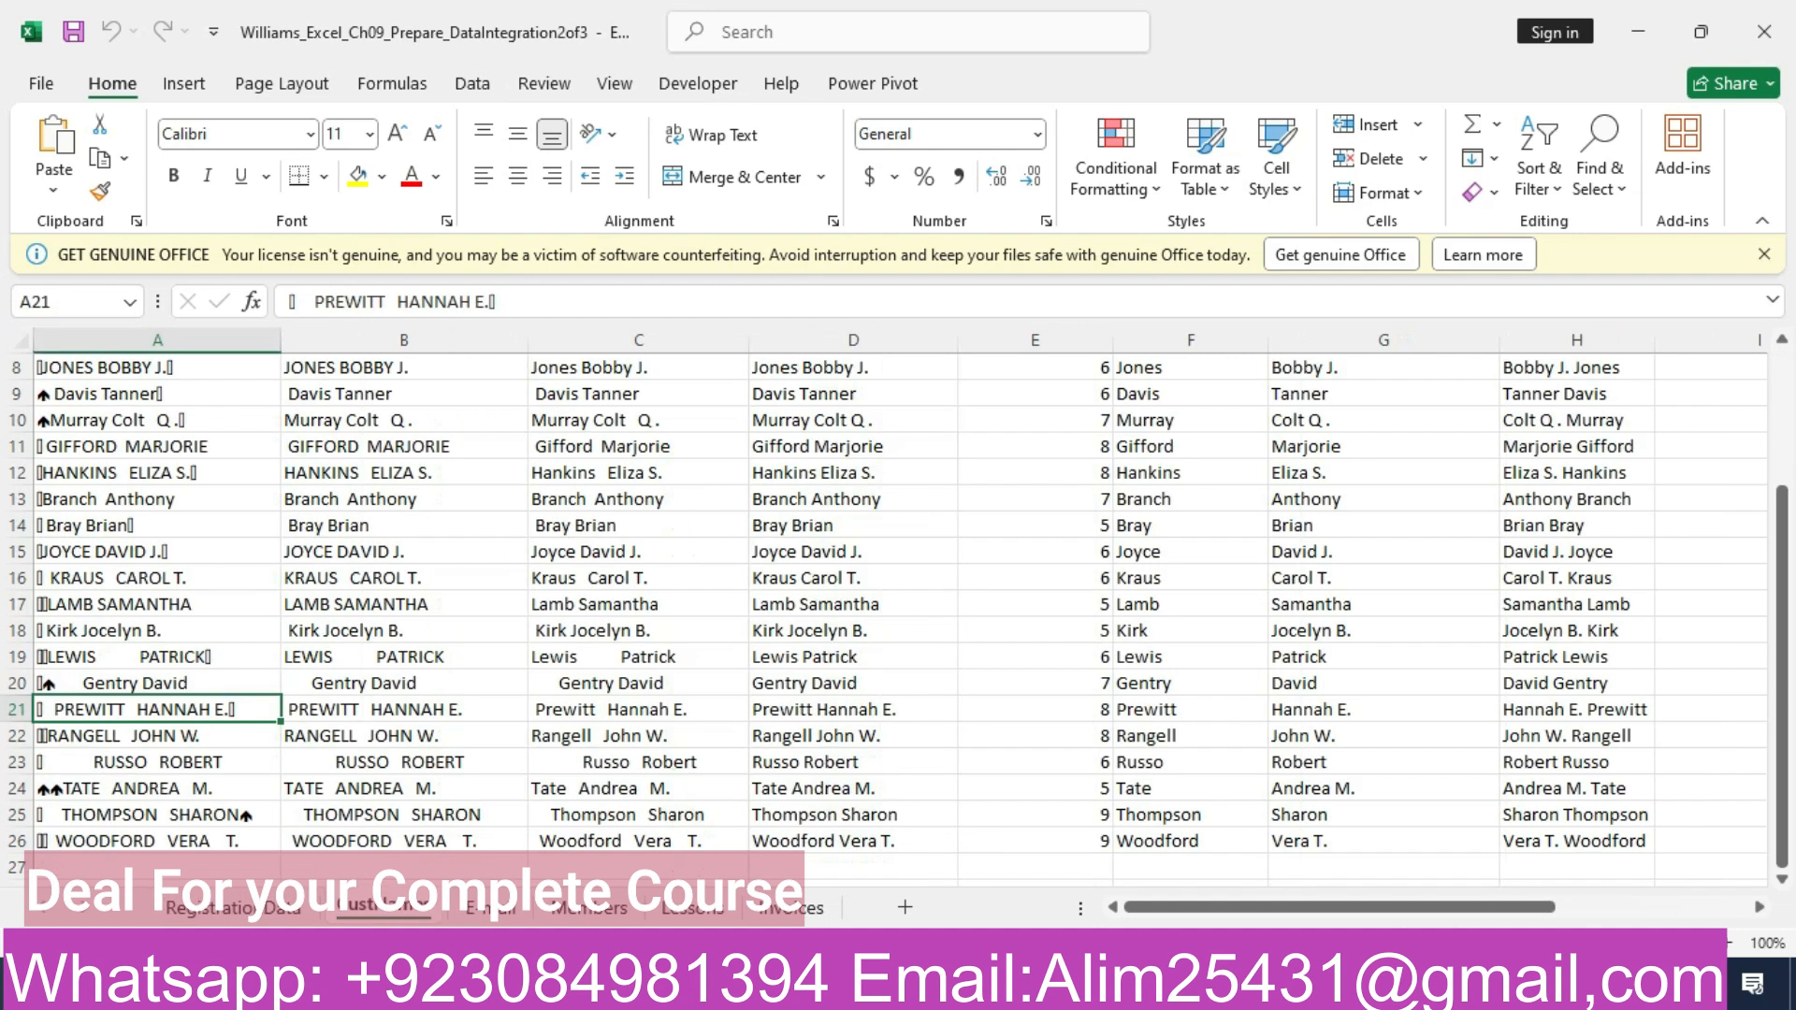
{"action": "left_click_drag", "start_coordinate": [1783, 578], "coordinate": [1783, 435]}
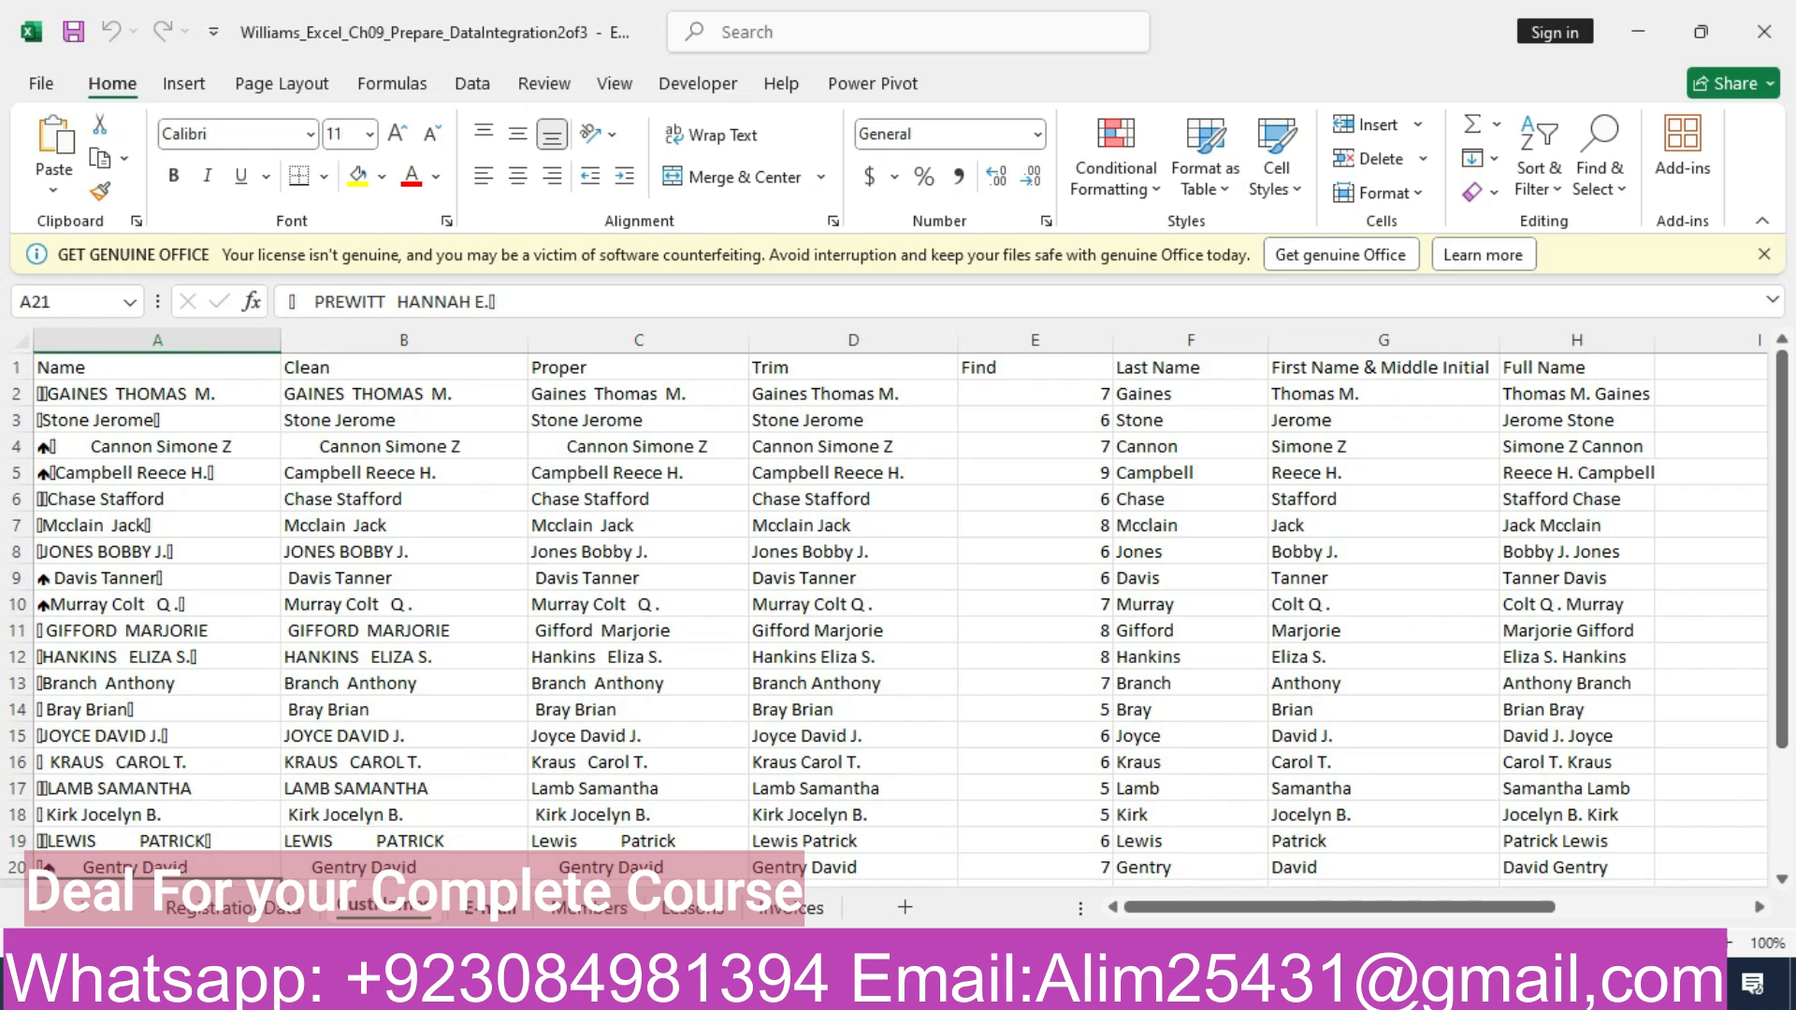
{"action": "key", "text": "ctrl+Page_Down"}
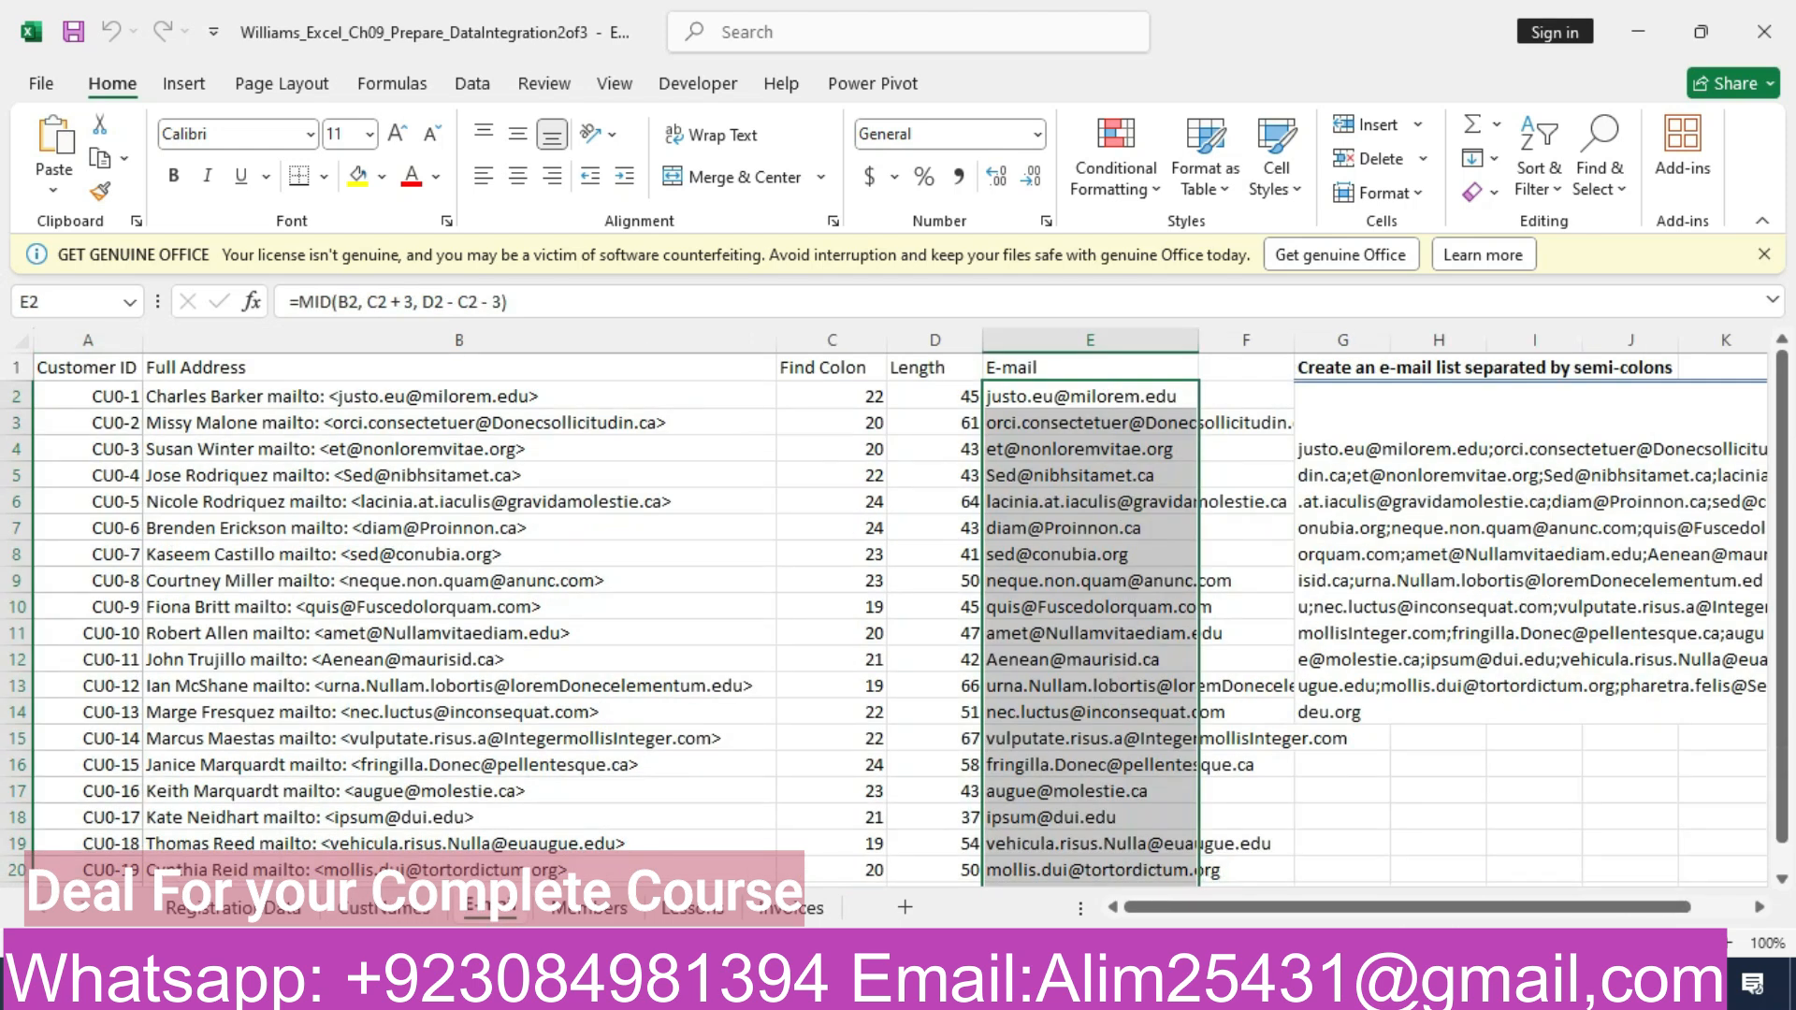
{"action": "key", "text": "ctrl+Page_Down"}
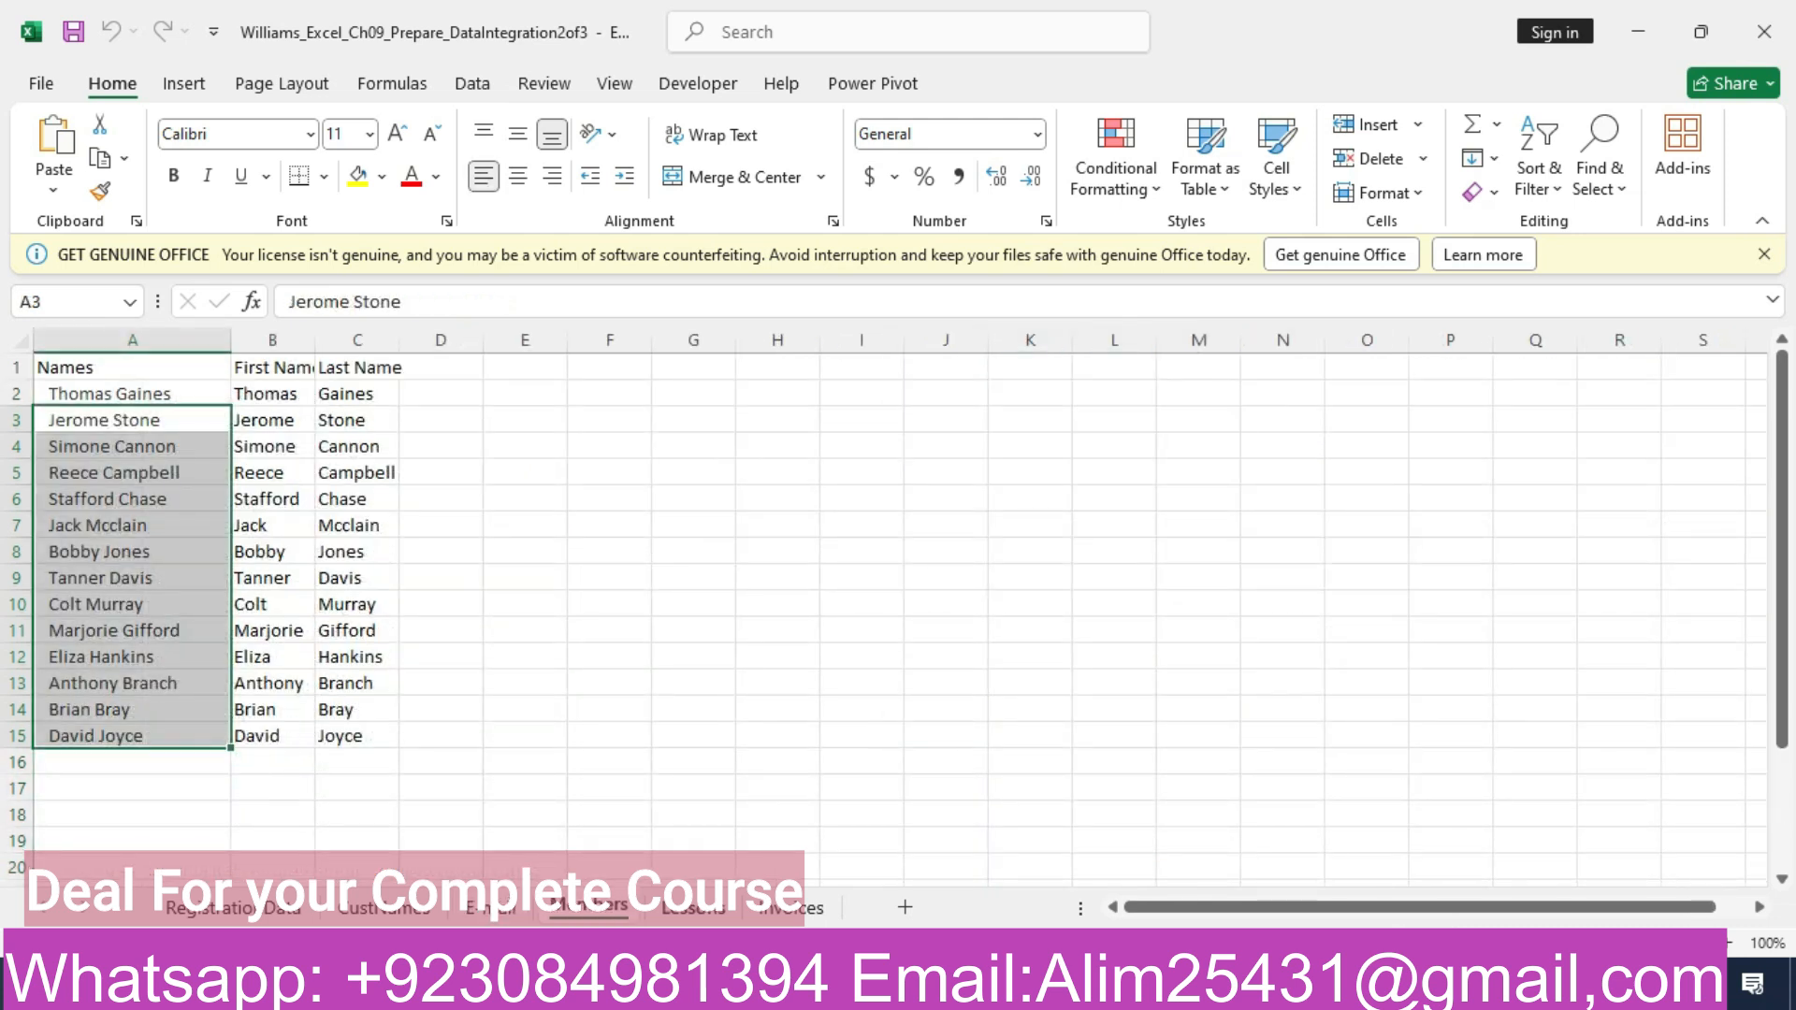
{"action": "key", "text": "ctrl+Page_Down"}
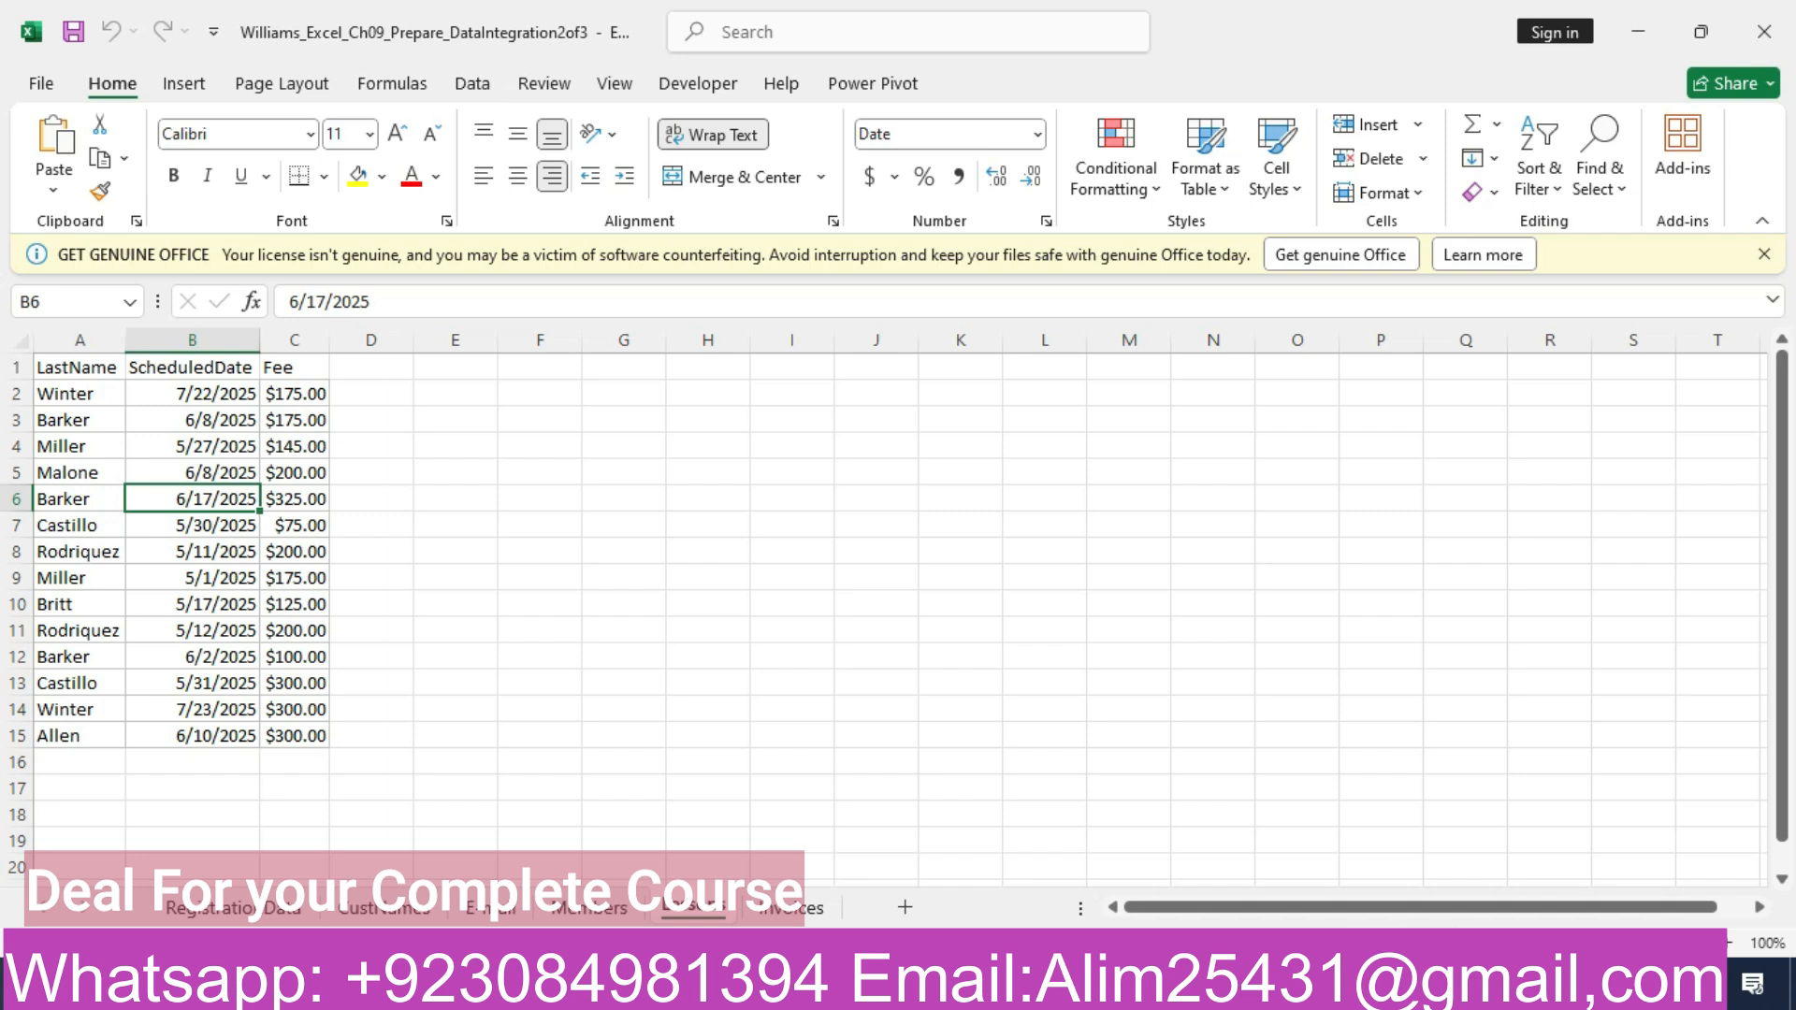
{"action": "key", "text": "ctrl+Page_Down"}
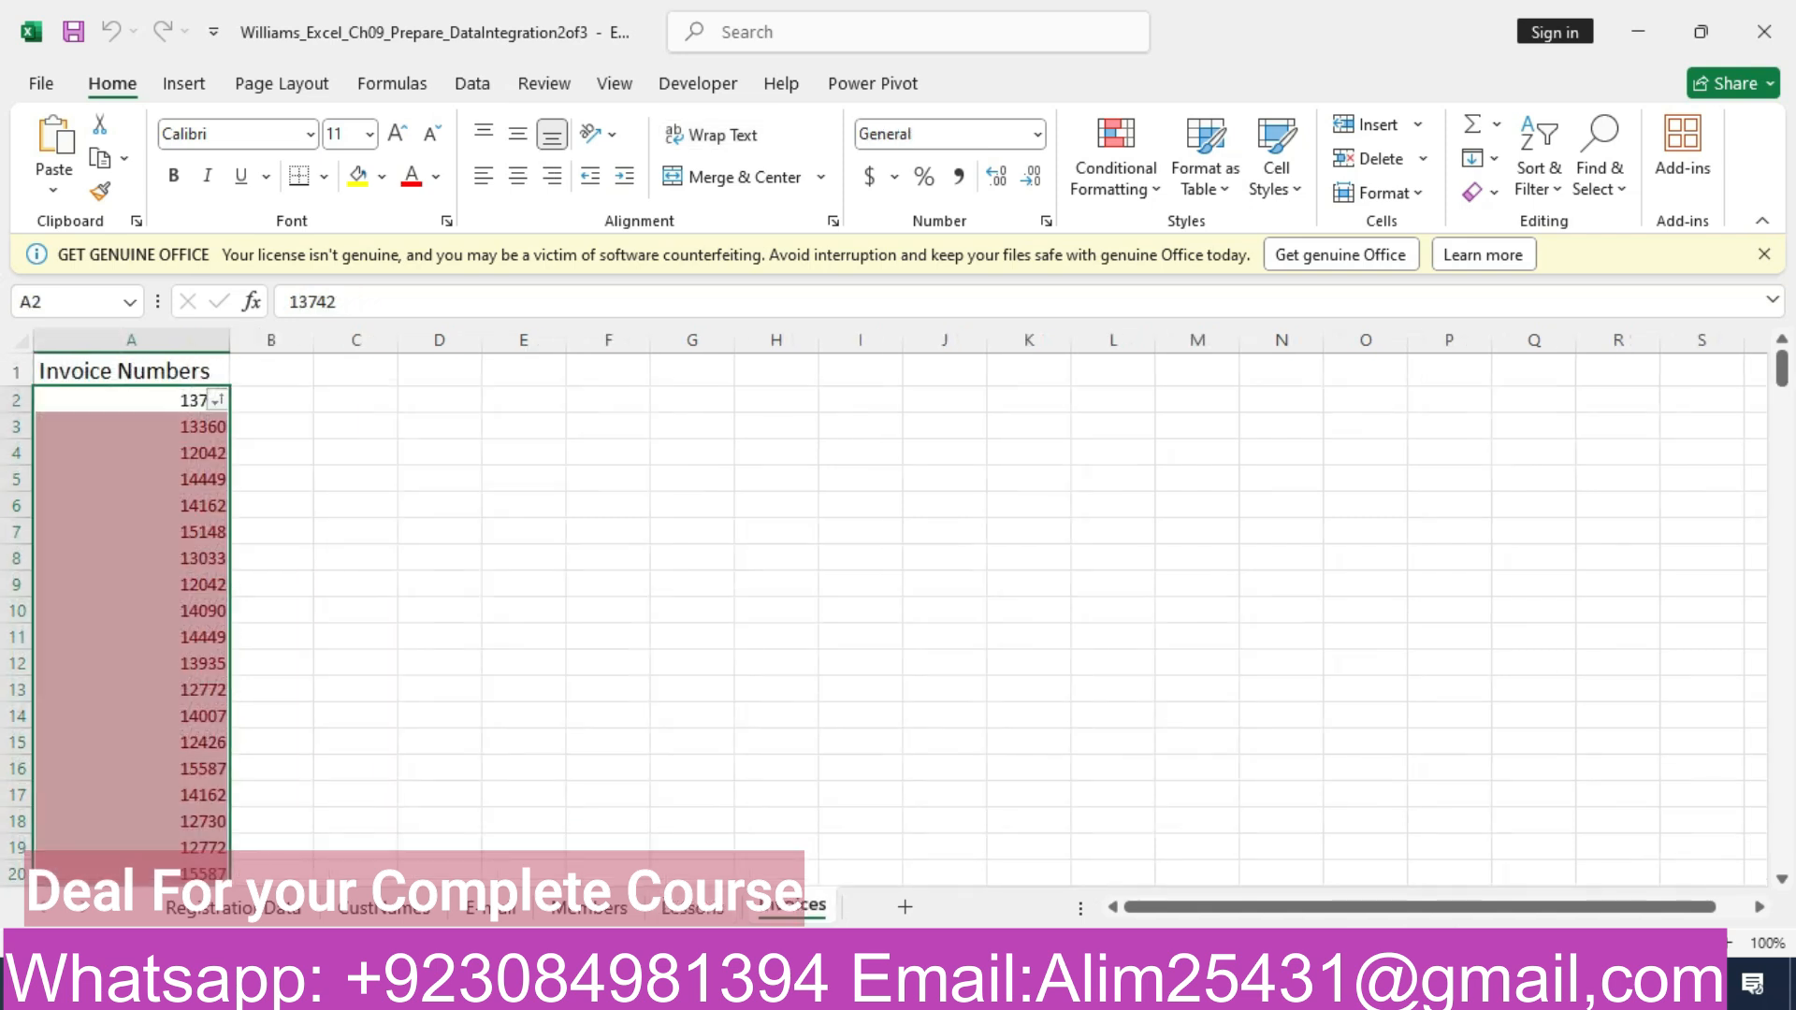
{"action": "left_click_drag", "start_coordinate": [1782, 368], "coordinate": [1782, 732]}
{"action": "left_click", "coordinate": [995, 986]}
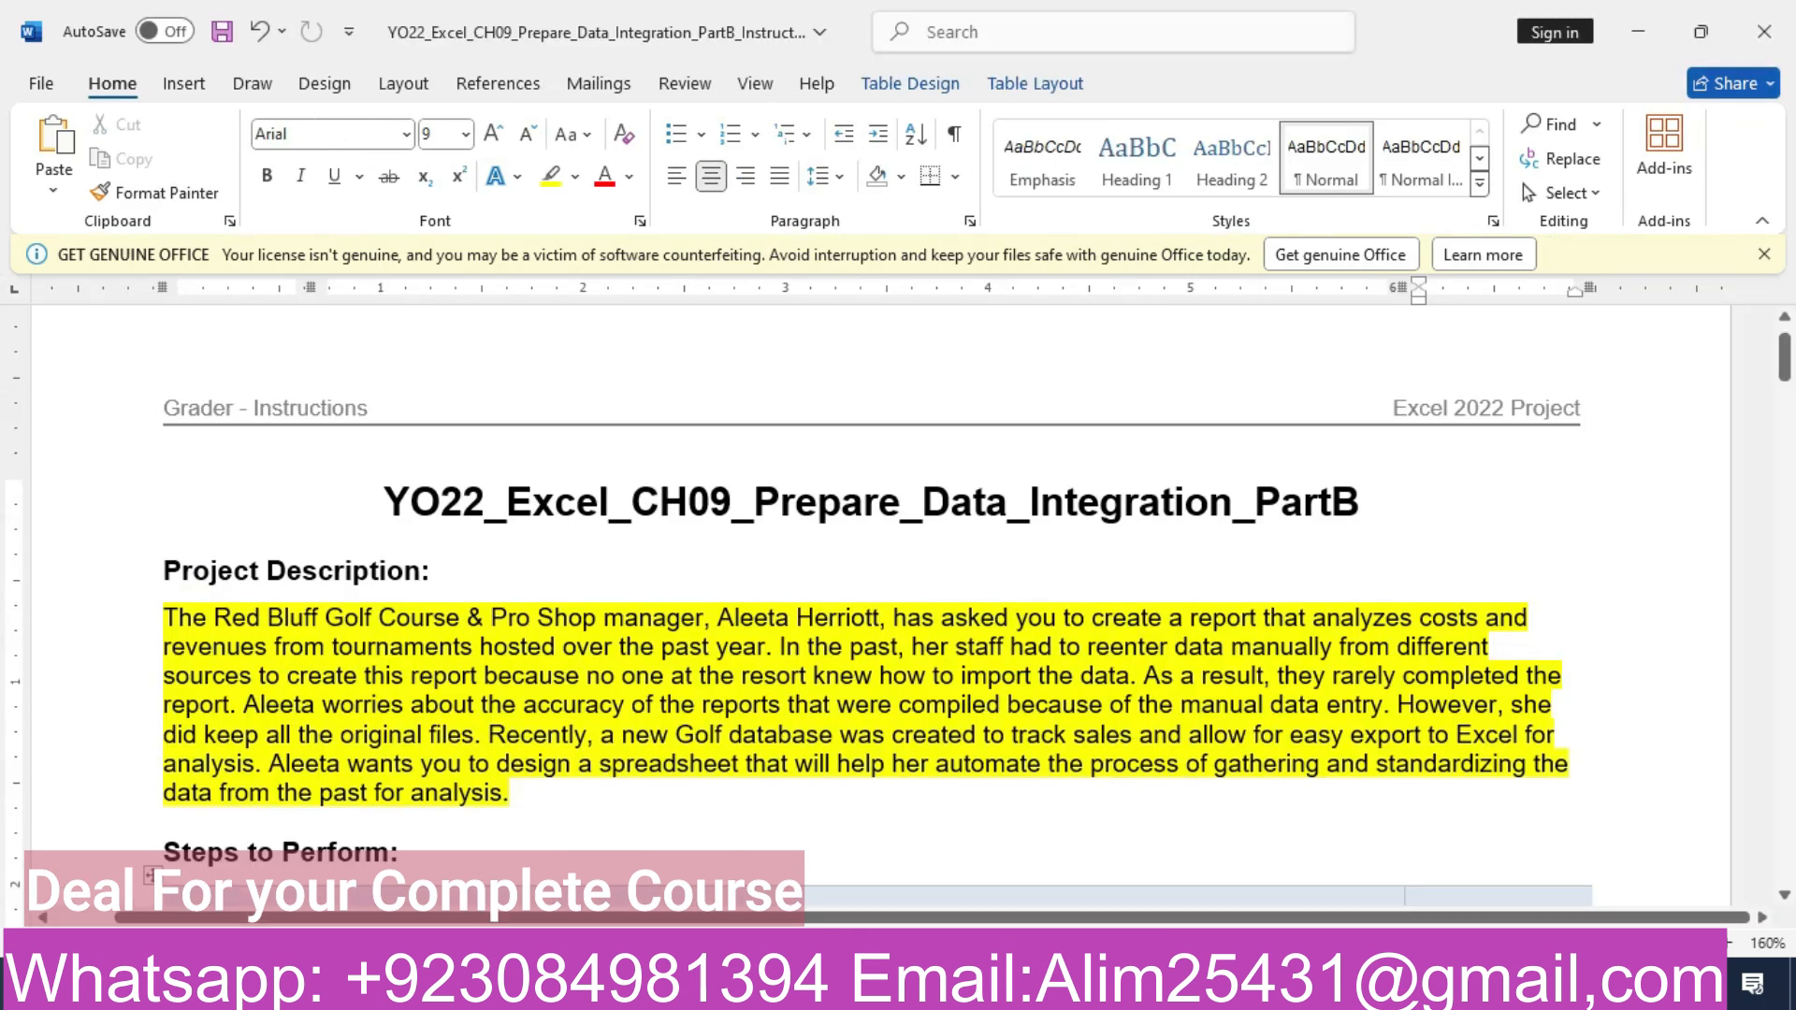